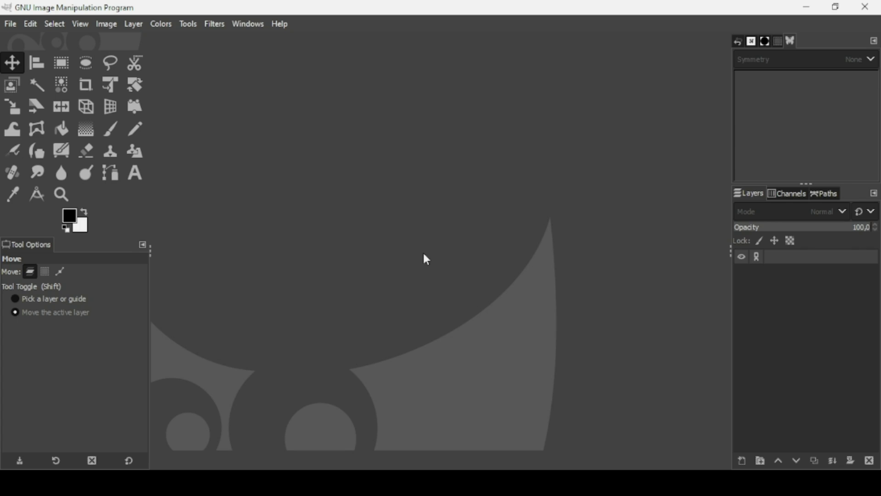
- Create a new image 1500 px wide and 1500 px high
{"action": "left_click", "coordinate": [11, 26]}
{"action": "left_click", "coordinate": [15, 37]}
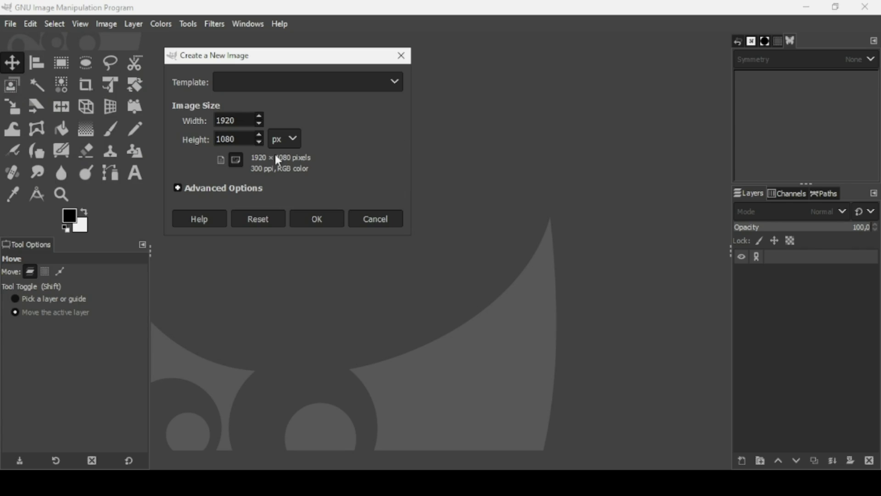
{"action": "double_click", "coordinate": [247, 123]}
{"action": "type", "text": "1500"}
{"action": "double_click", "coordinate": [238, 139]}
{"action": "type", "text": "1500"}
{"action": "left_click", "coordinate": [328, 221]}
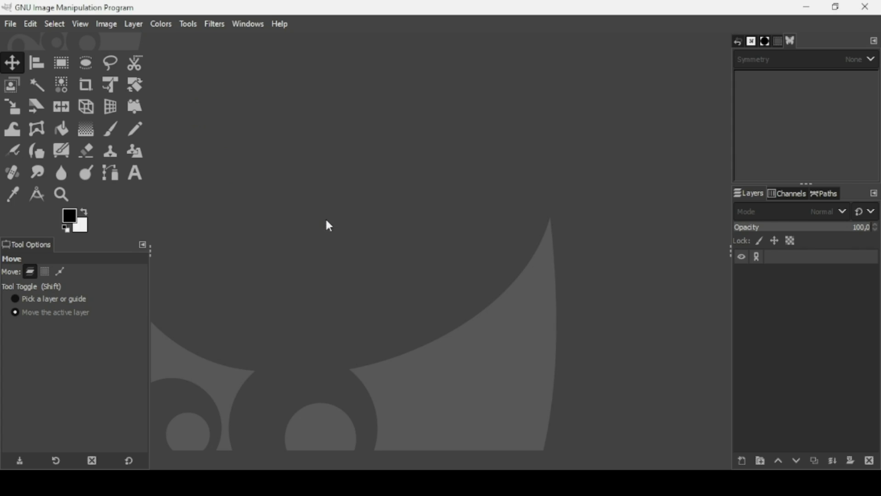
- Set the foreground color to a medium blue
{"action": "left_click", "coordinate": [72, 215]}
{"action": "left_click", "coordinate": [99, 214]}
{"action": "left_click", "coordinate": [133, 233]}
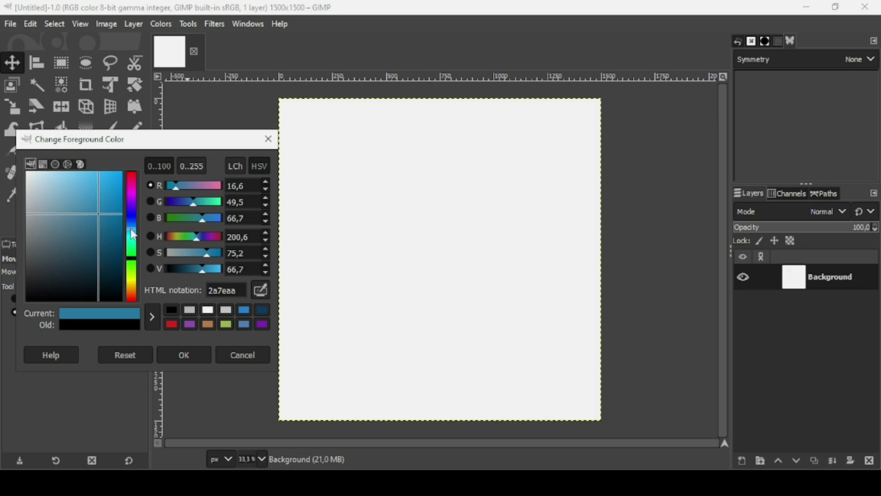
{"action": "left_click_drag", "start_coordinate": [100, 212], "coordinate": [93, 207]}
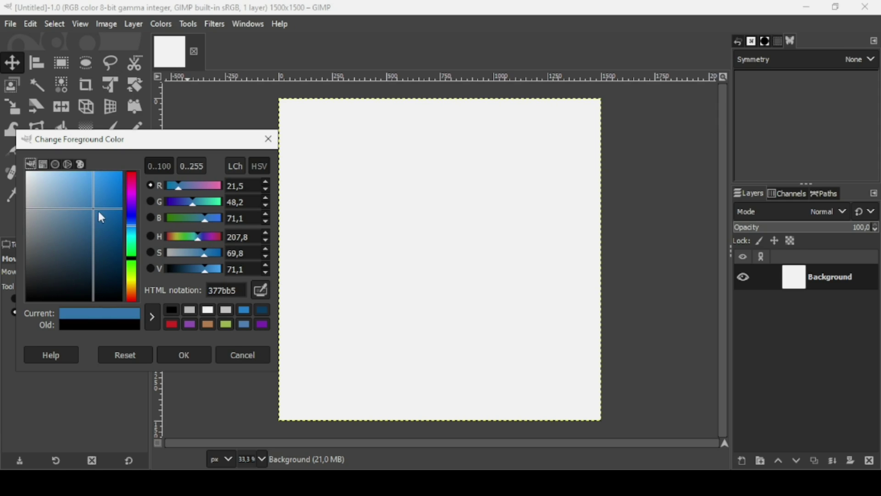
{"action": "left_click", "coordinate": [134, 228]}
{"action": "left_click", "coordinate": [184, 355]}
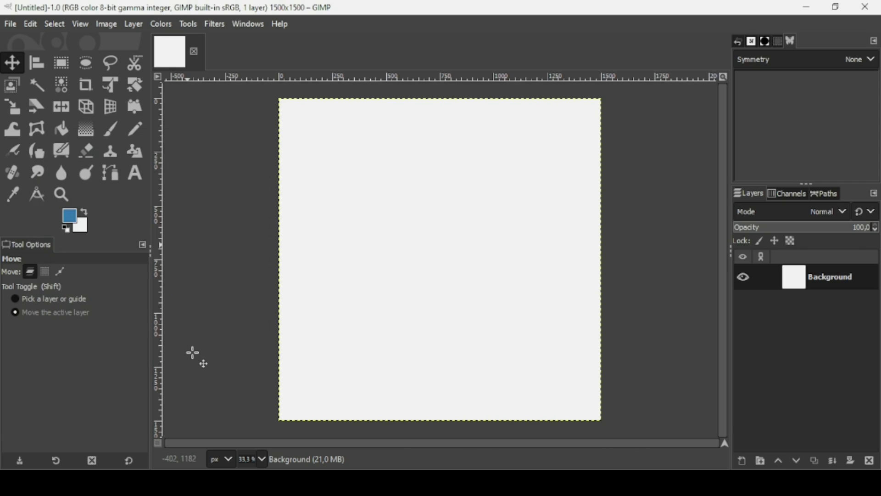
- Draw a radial foreground-to-background gradient from the canvas center to just beyond its lower-right corner
{"action": "left_click", "coordinate": [85, 131]}
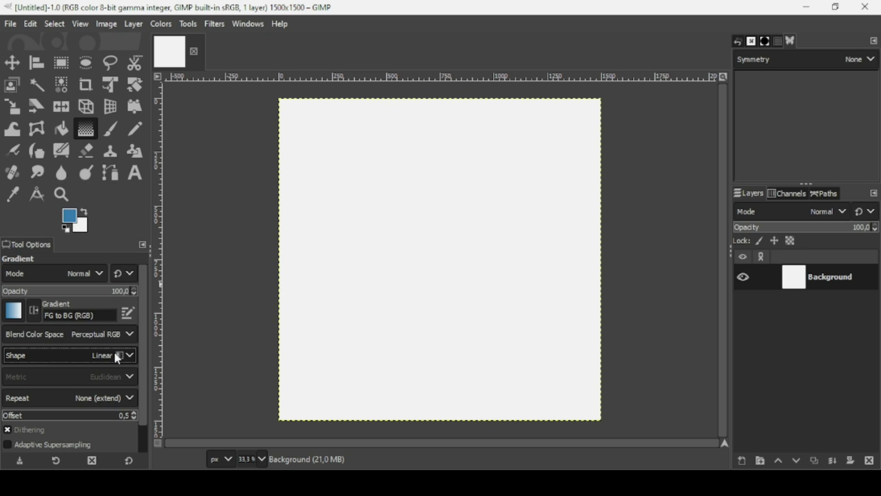
{"action": "left_click", "coordinate": [96, 356]}
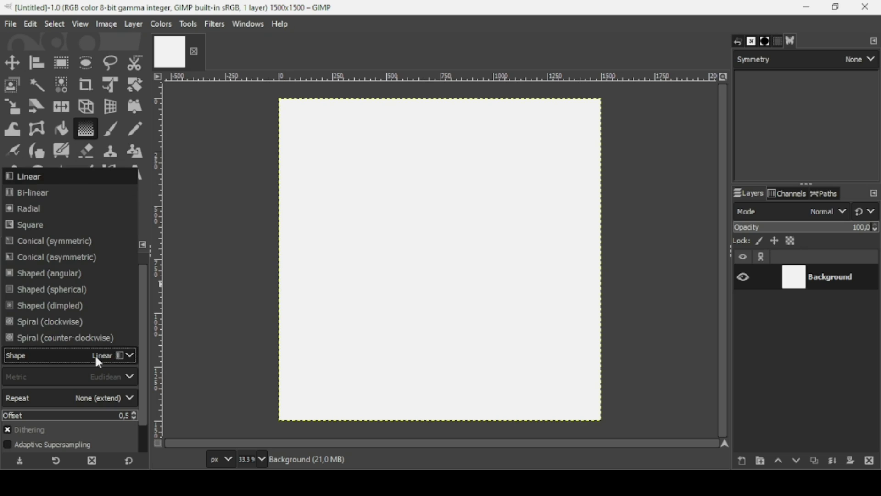
{"action": "left_click", "coordinate": [65, 207]}
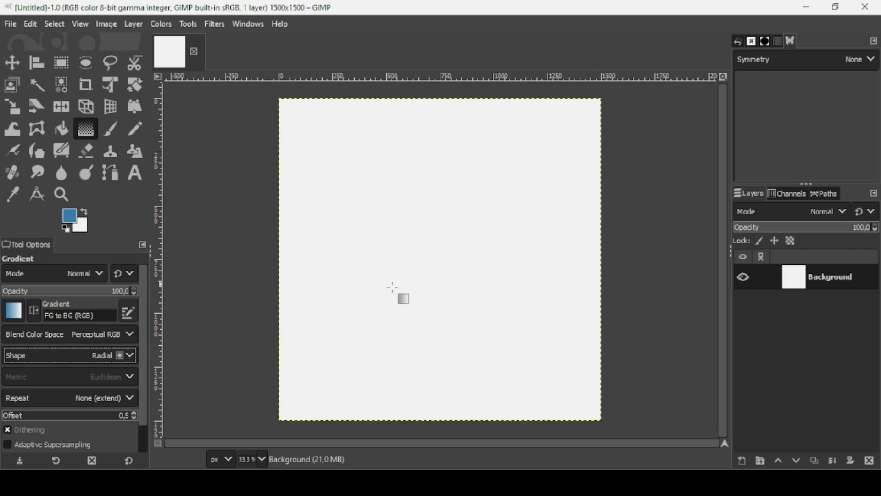
{"action": "left_click_drag", "start_coordinate": [433, 261], "coordinate": [605, 423]}
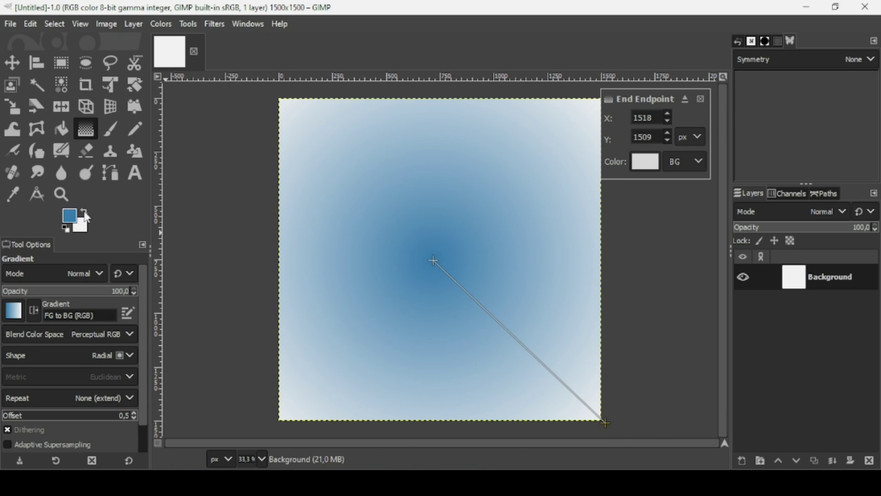
- Swap the foreground and background colors and adjust the gradient's start endpoint to about 738, 771 and its midpoint to about 41.4
{"action": "left_click", "coordinate": [85, 213]}
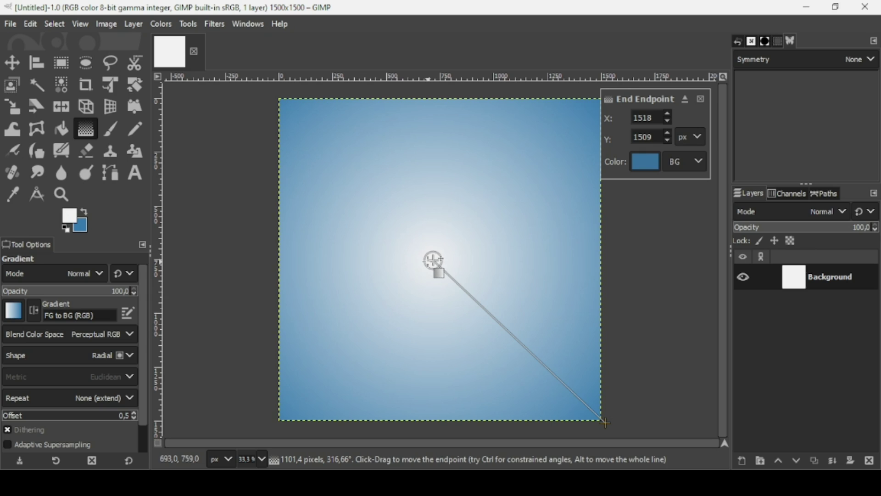
{"action": "left_click", "coordinate": [435, 262]}
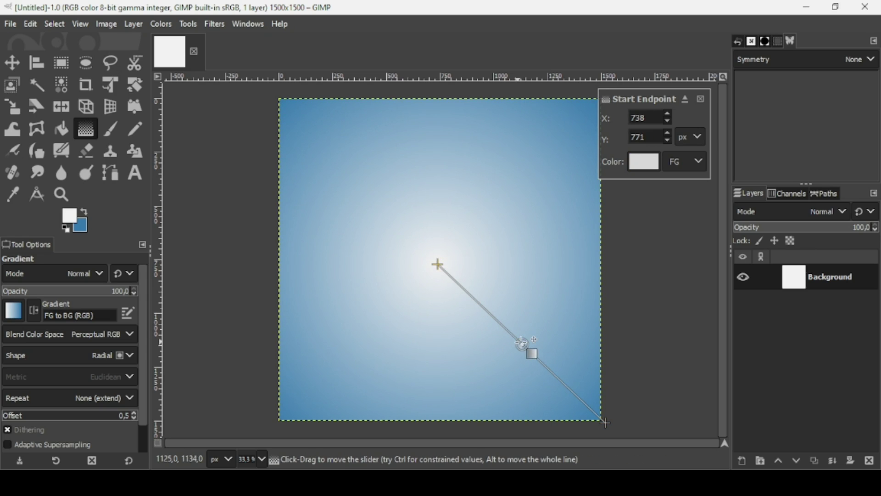
{"action": "left_click_drag", "start_coordinate": [523, 344], "coordinate": [508, 331]}
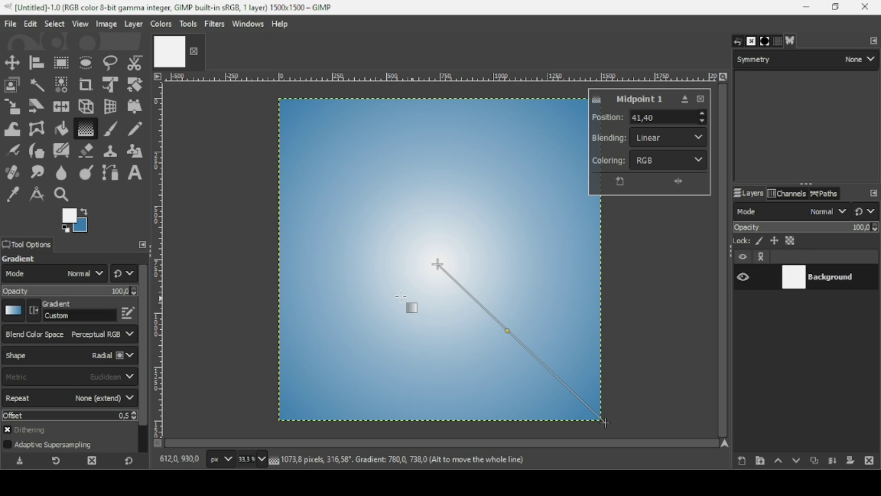
{"action": "left_click", "coordinate": [12, 64]}
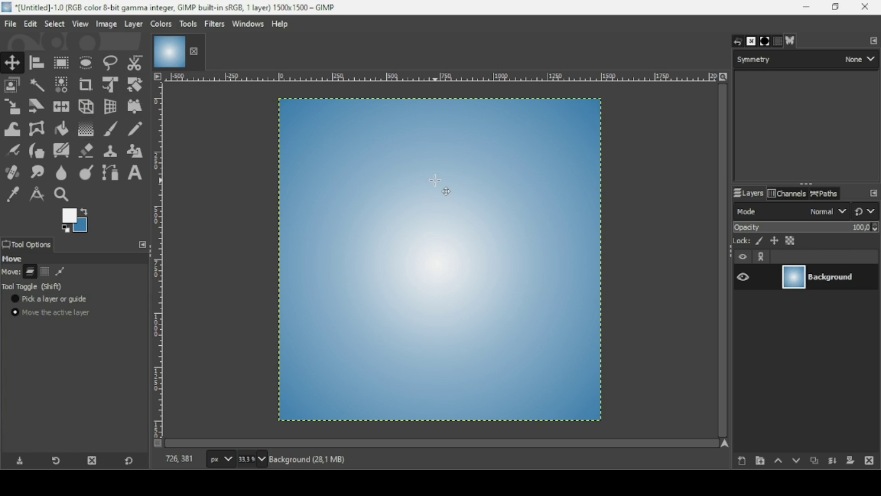
- Switch to File Explorer and bring full-length-view-dancing-lady-pants.PNG into the GIMP image as a new layer
{"action": "left_click", "coordinate": [486, 482]}
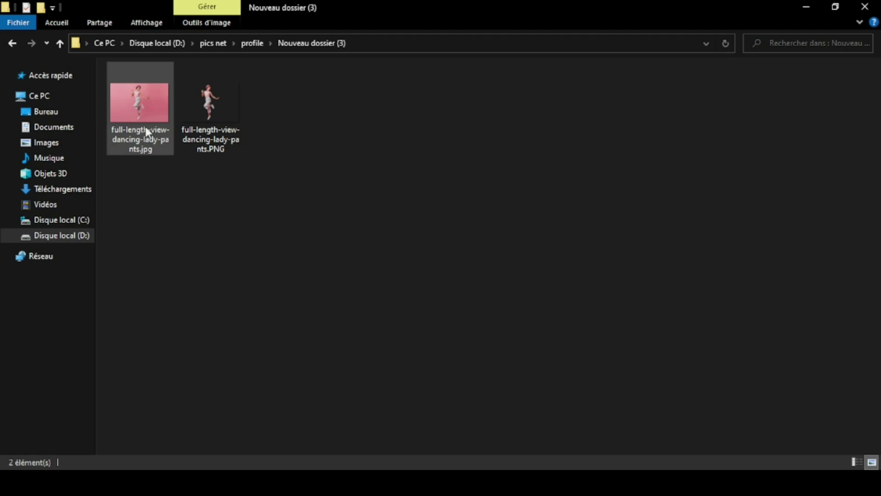
{"action": "left_click", "coordinate": [148, 142]}
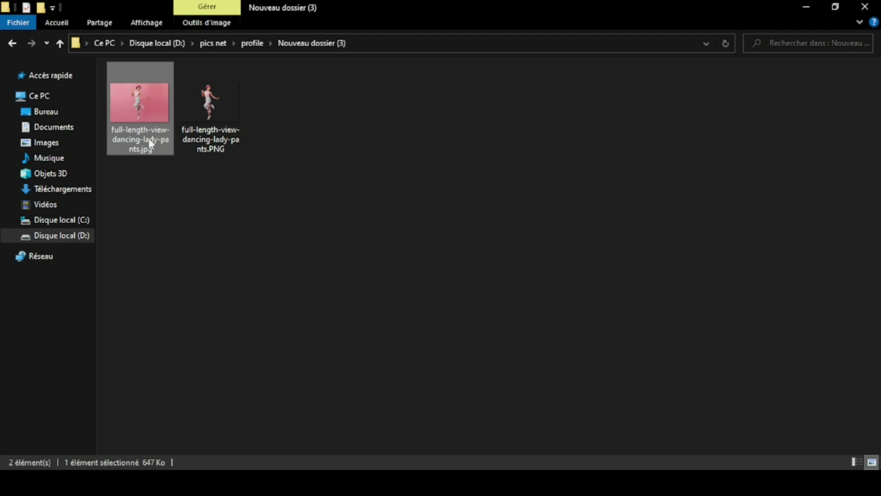
{"action": "left_click", "coordinate": [211, 126]}
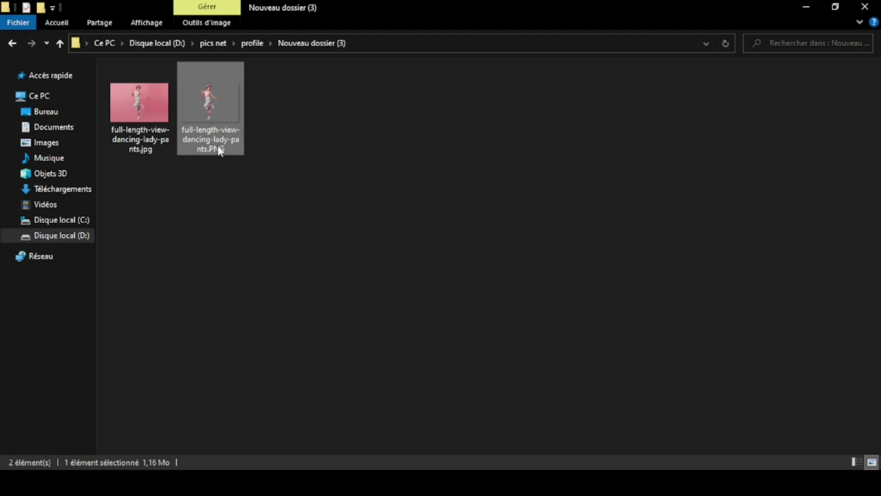
{"action": "left_click_drag", "start_coordinate": [215, 130], "coordinate": [458, 274]}
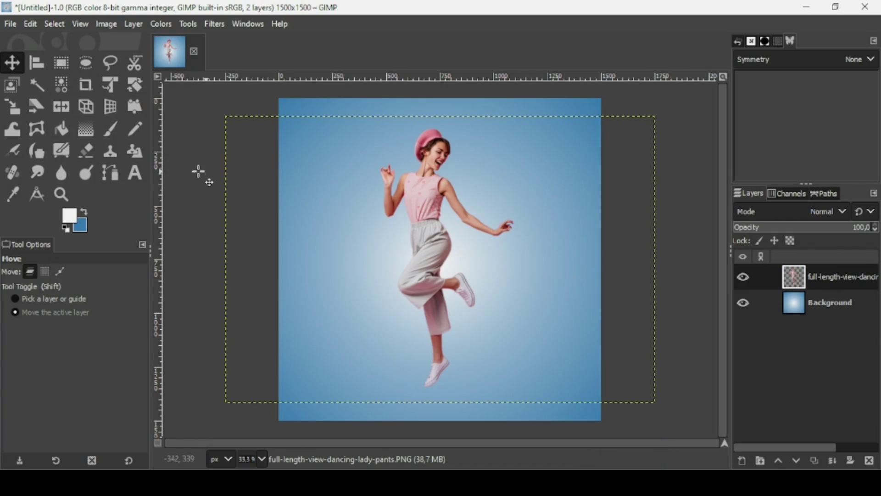
- Scale the dancing woman layer around its center to about 1278 × 852 px, keeping the aspect ratio
{"action": "left_click", "coordinate": [14, 108]}
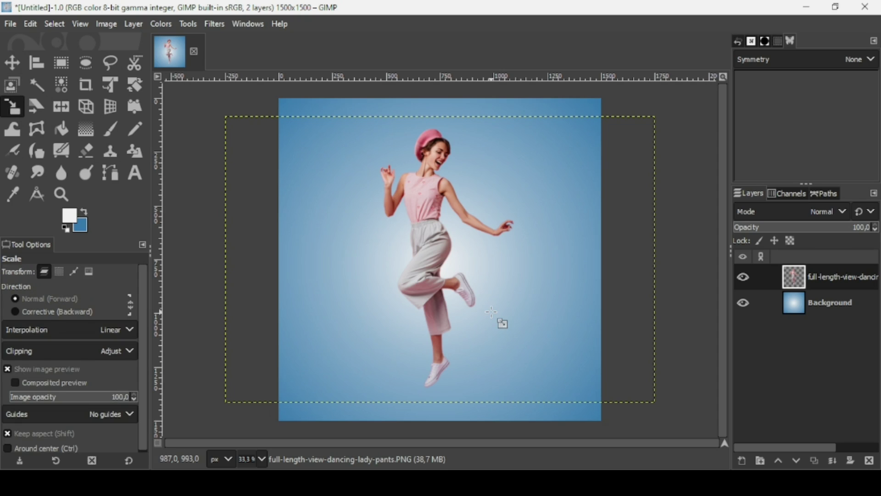
{"action": "left_click", "coordinate": [501, 319]}
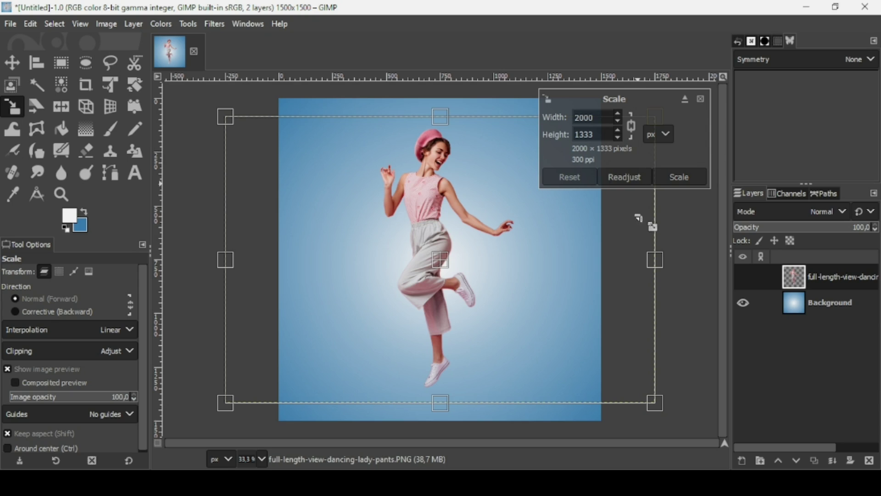
{"action": "key", "text": "ctrl"}
{"action": "left_click_drag", "start_coordinate": [655, 259], "coordinate": [577, 253]}
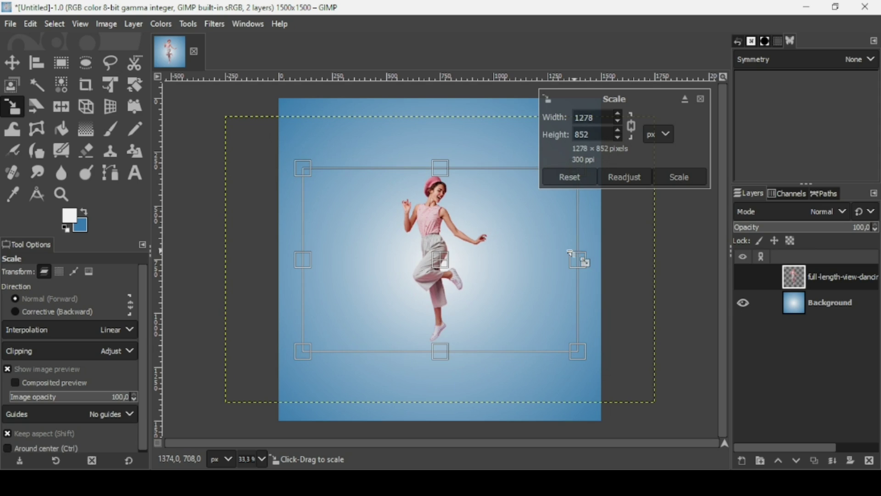
{"action": "key", "text": "Return"}
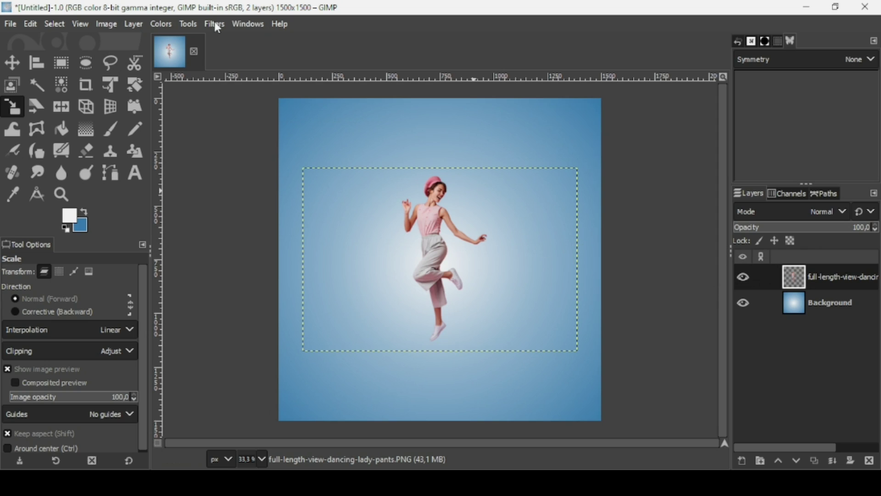
- Crop the woman layer to its content and center it horizontally and vertically relative to the image
{"action": "left_click", "coordinate": [136, 29]}
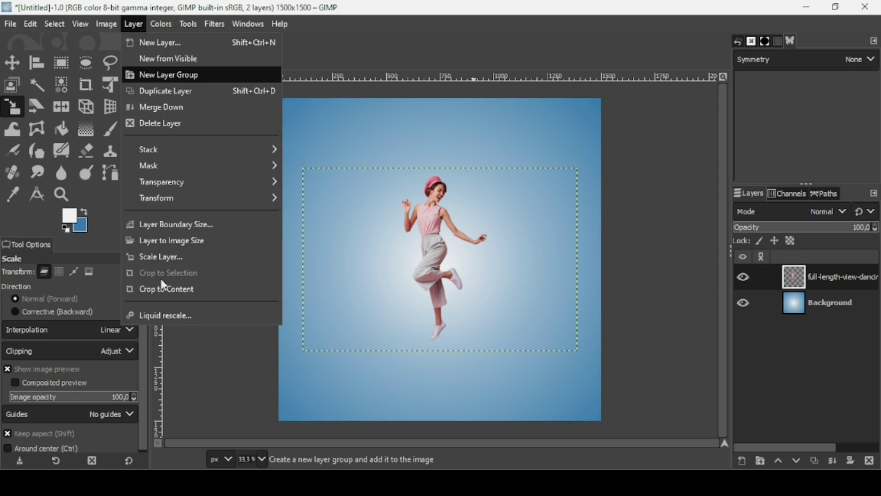
{"action": "left_click", "coordinate": [159, 294]}
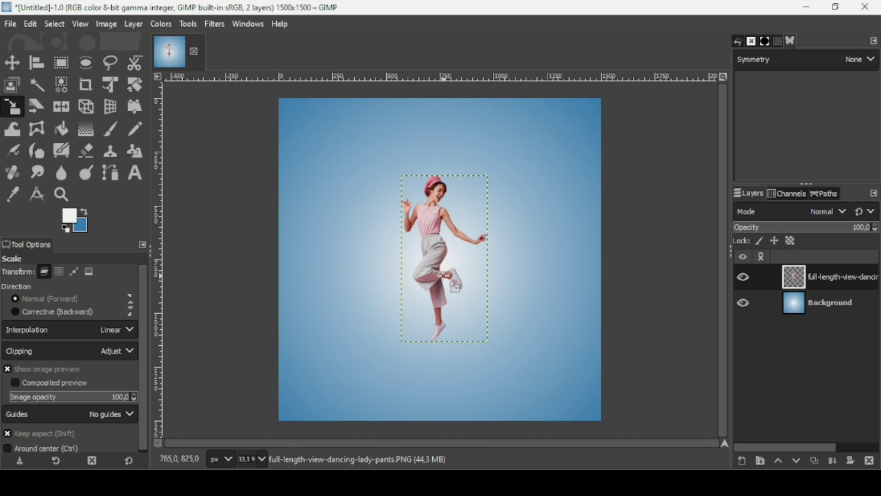
{"action": "left_click", "coordinate": [33, 67]}
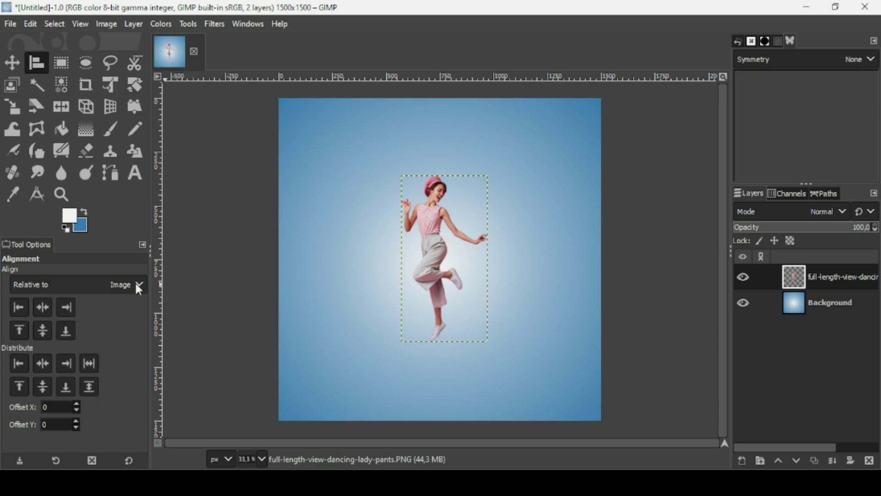
{"action": "left_click", "coordinate": [452, 268]}
{"action": "left_click", "coordinate": [43, 308]}
{"action": "left_click", "coordinate": [43, 332]}
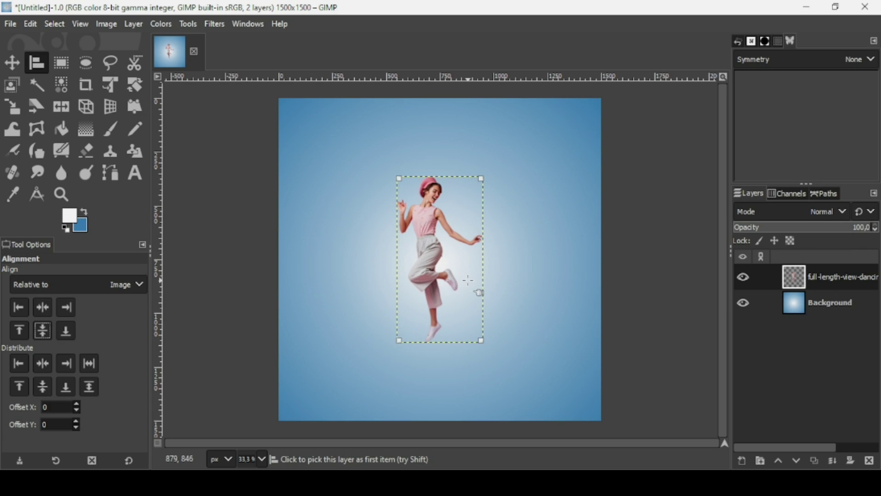
- Make a circular selection about 69 px in diameter over the woman's waist, where the blouse meets the trousers
{"action": "left_click", "coordinate": [88, 73]}
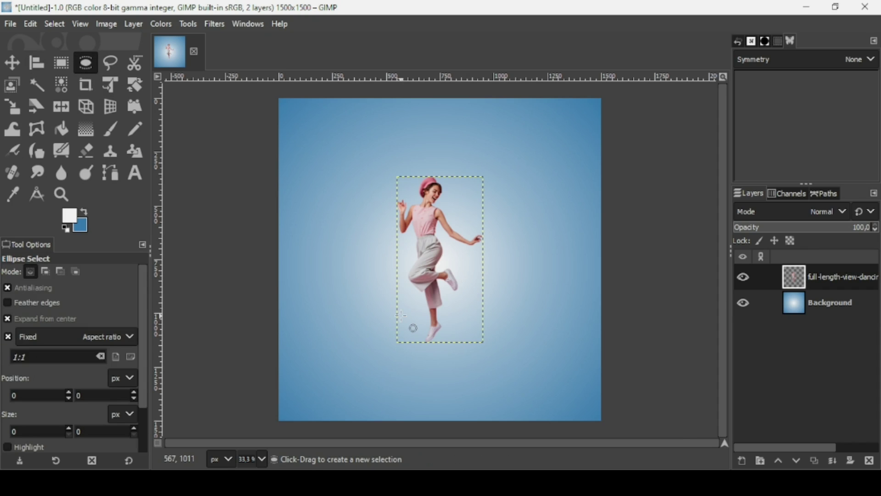
{"action": "key", "text": "plus"}
{"action": "key", "text": "plus"}
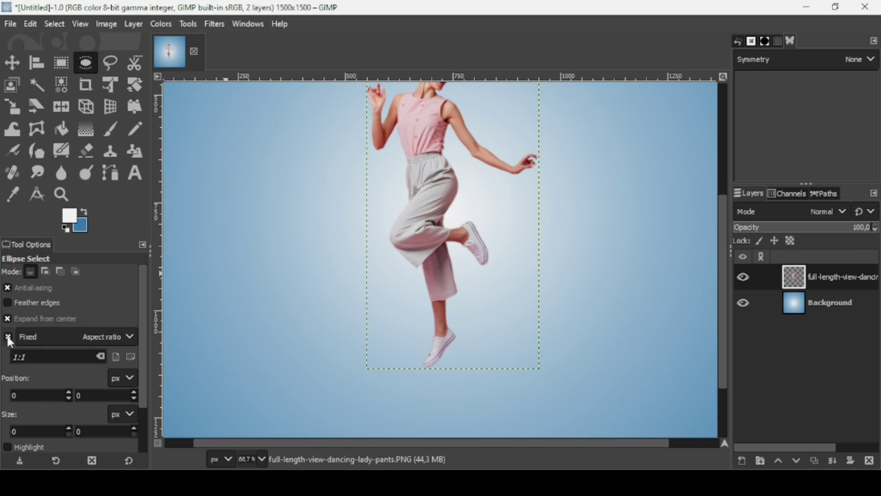
{"action": "mouse_move", "coordinate": [420, 150]}
{"action": "left_mouse_down"}
{"action": "mouse_move", "coordinate": [428, 159]}
{"action": "mouse_move", "coordinate": [421, 150]}
{"action": "left_mouse_up"}
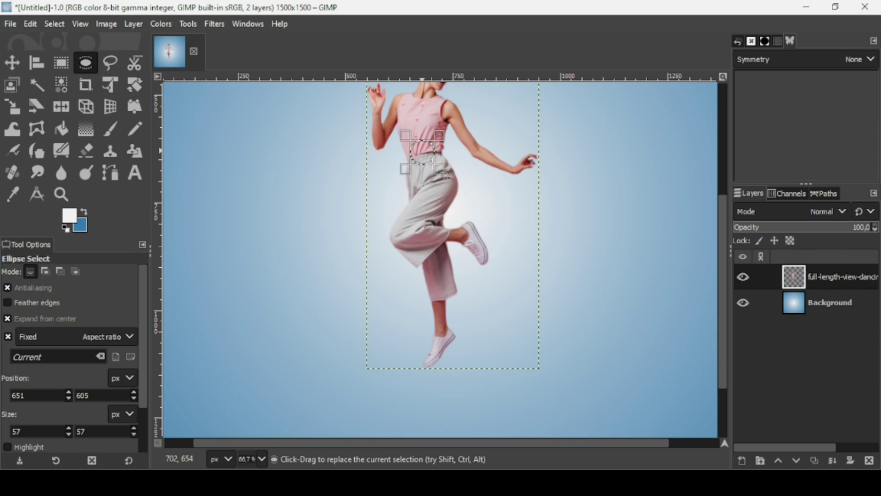
{"action": "left_click_drag", "start_coordinate": [434, 165], "coordinate": [435, 168]}
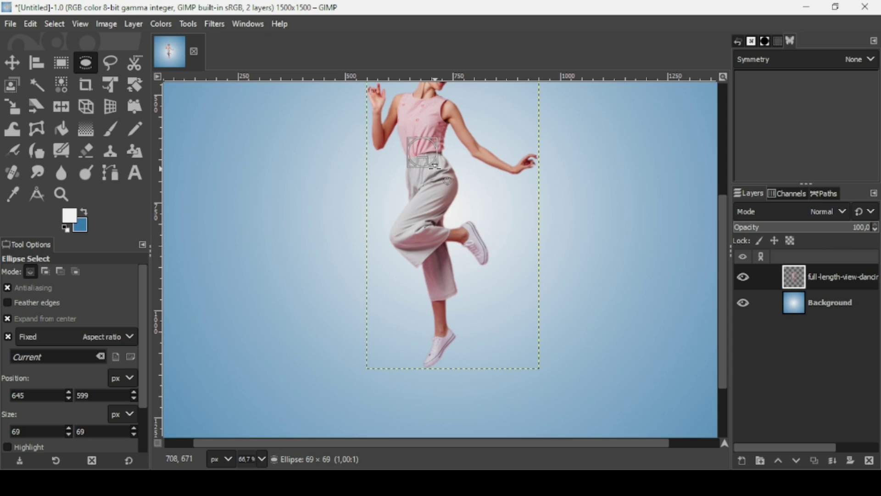
{"action": "left_click", "coordinate": [435, 170]}
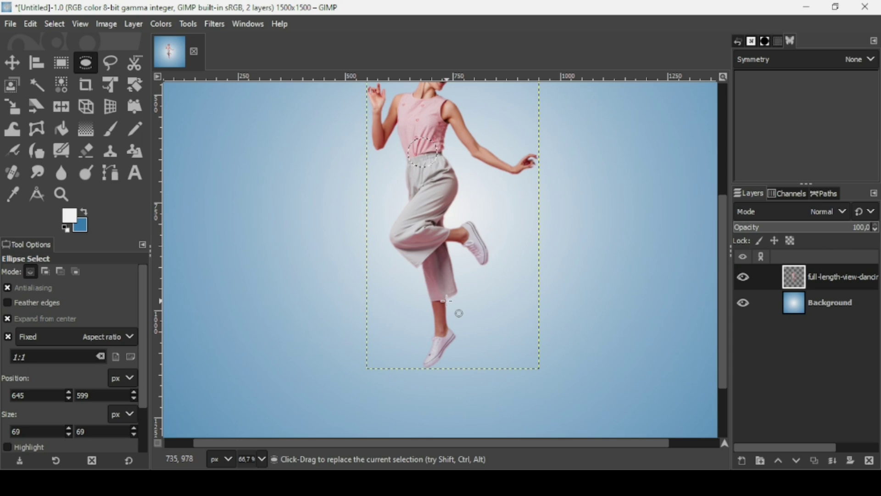
- Copy the circular area at the woman's waist to the clipboard and clear the selection
{"action": "key", "text": "ctrl"}
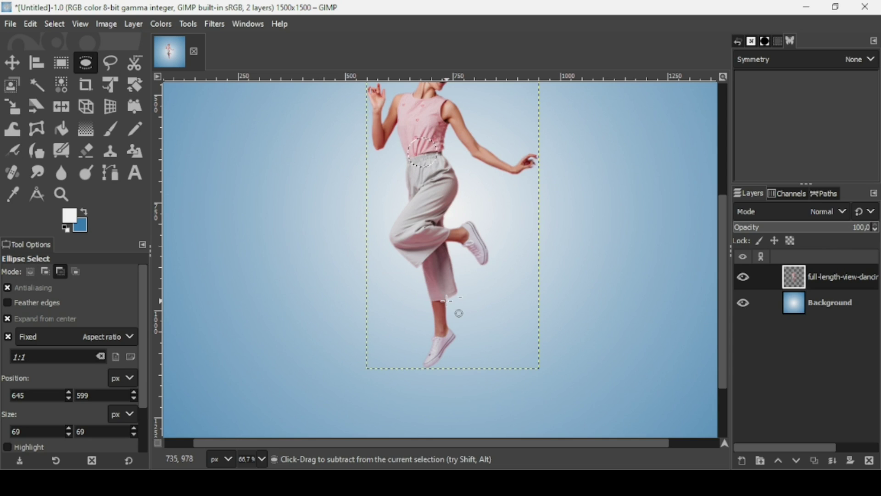
{"action": "key", "text": "ctrl+c"}
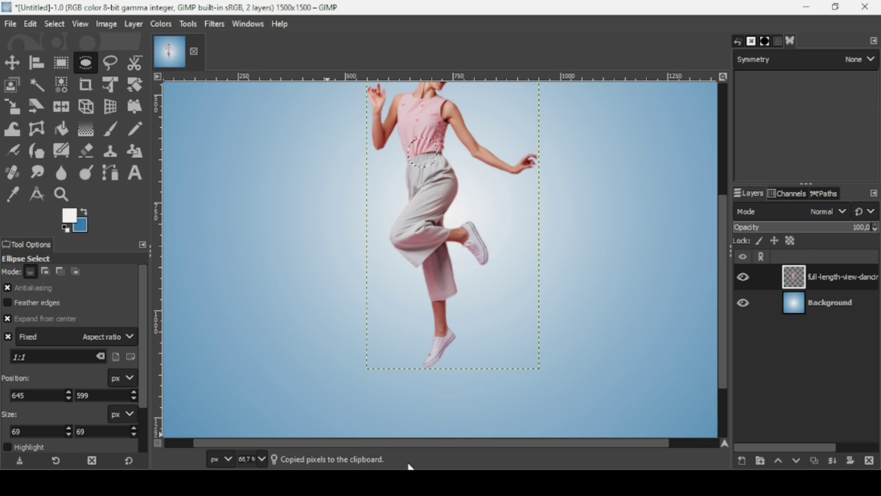
{"action": "left_click", "coordinate": [55, 24]}
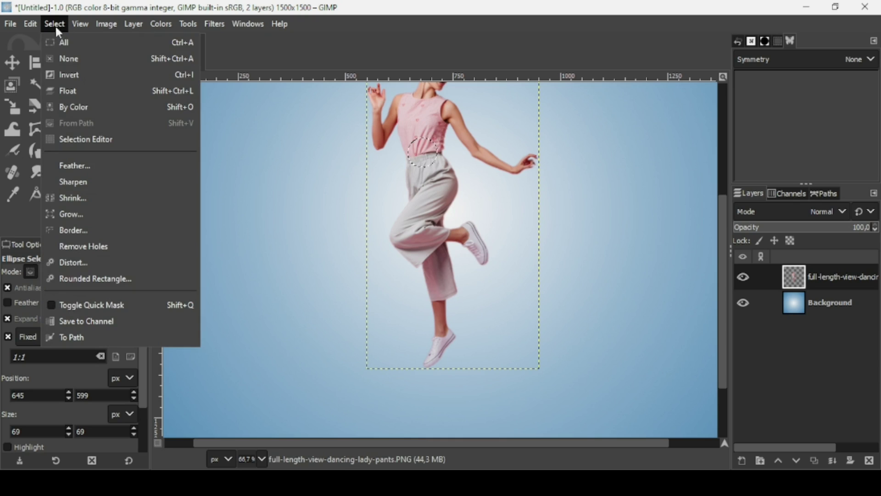
{"action": "left_click", "coordinate": [60, 57]}
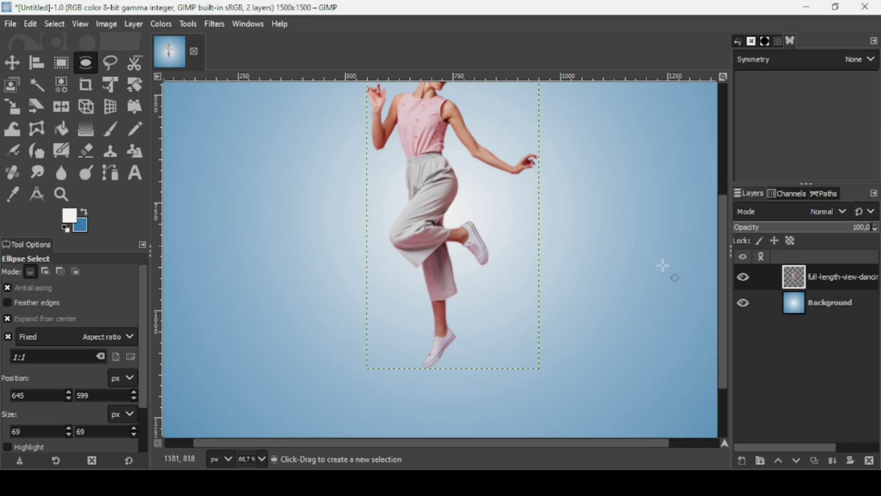
{"action": "key", "text": "minus"}
{"action": "key", "text": "minus"}
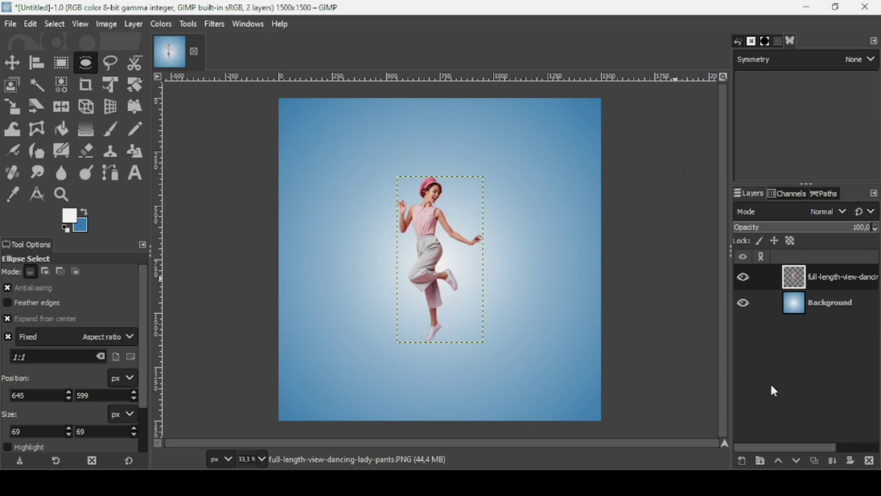
- Add a new layer above the dancing woman and choose the Clipboard Image brush for the Paintbrush
{"action": "left_click", "coordinate": [743, 462]}
{"action": "left_click", "coordinate": [776, 448]}
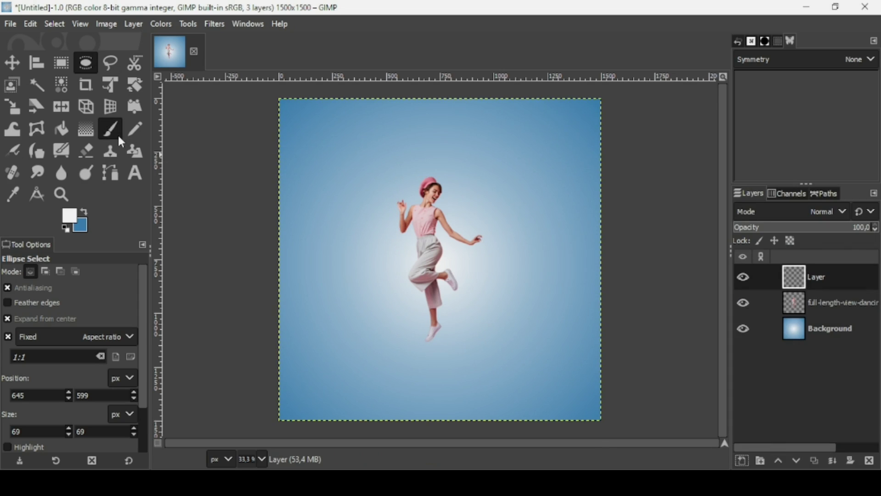
{"action": "left_click", "coordinate": [119, 137]}
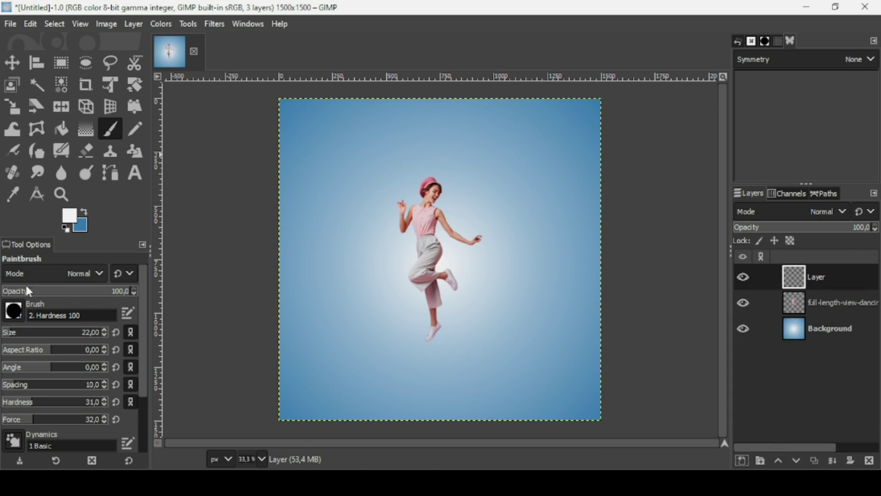
{"action": "left_click", "coordinate": [15, 309]}
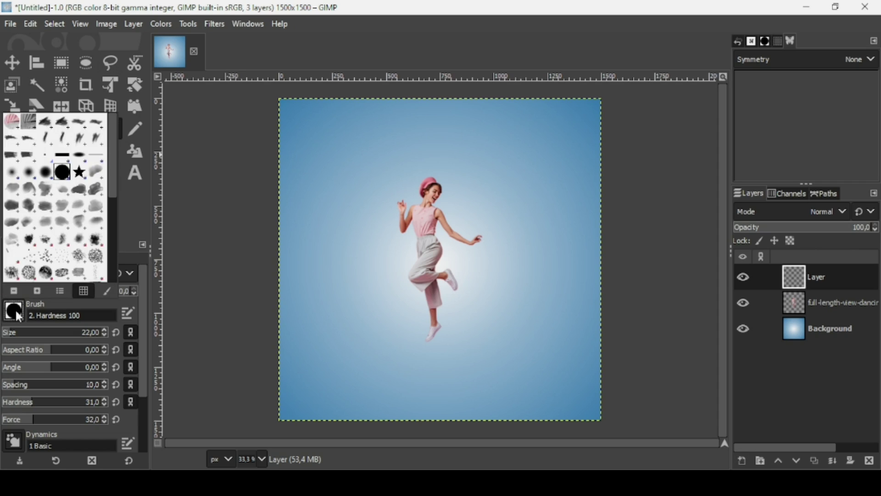
{"action": "double_click", "coordinate": [12, 121]}
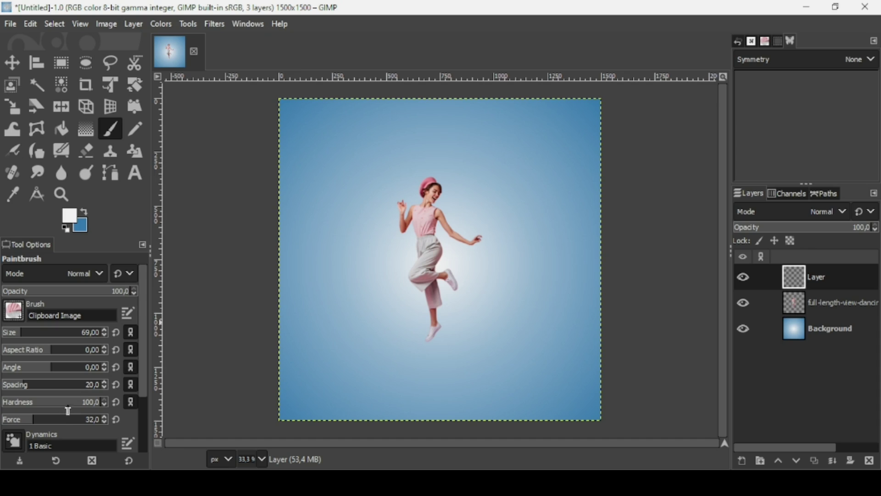
- Set the clipboard brush's force to 100, size to 196 and spacing to 1, undoing the test strokes painted above the woman
{"action": "left_click_drag", "start_coordinate": [60, 420], "coordinate": [124, 419]}
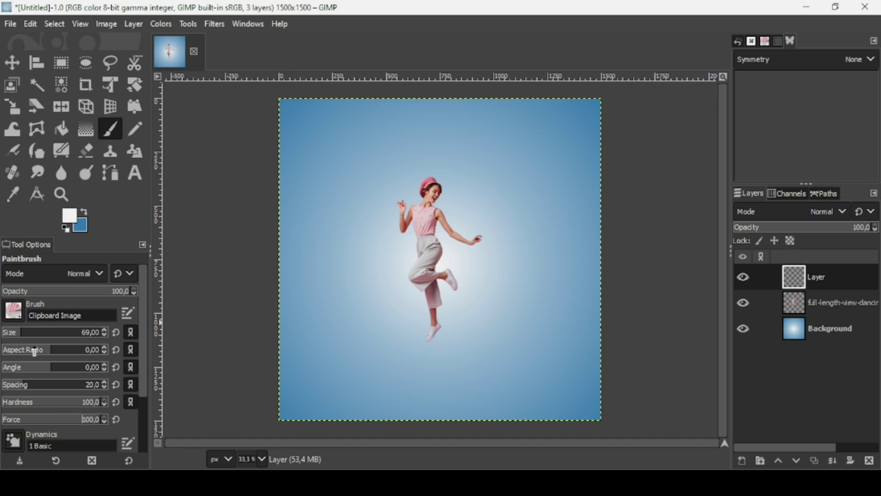
{"action": "left_click", "coordinate": [38, 333]}
{"action": "mouse_move", "coordinate": [358, 173]}
{"action": "left_mouse_down"}
{"action": "mouse_move", "coordinate": [388, 145]}
{"action": "mouse_move", "coordinate": [460, 149]}
{"action": "left_mouse_up"}
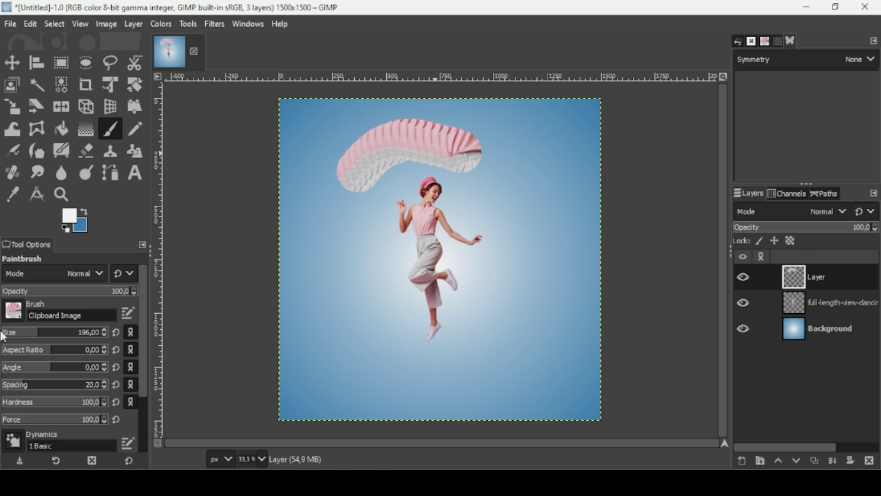
{"action": "key", "text": "ctrl+z"}
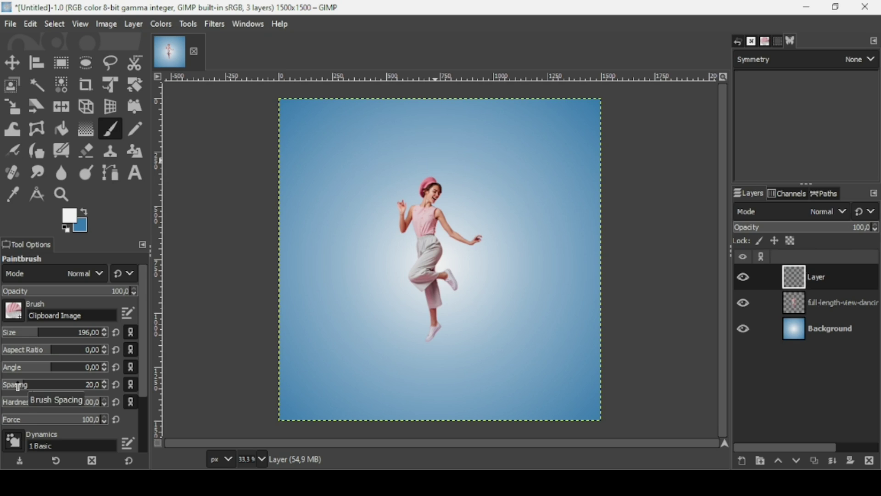
{"action": "left_click_drag", "start_coordinate": [18, 387], "coordinate": [11, 387]}
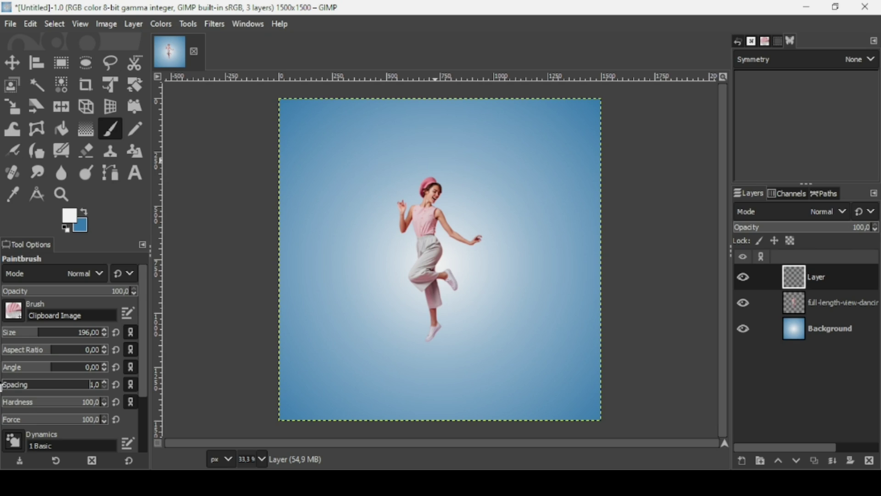
{"action": "mouse_move", "coordinate": [348, 151]}
{"action": "left_mouse_down"}
{"action": "mouse_move", "coordinate": [393, 135]}
{"action": "mouse_move", "coordinate": [450, 134]}
{"action": "left_mouse_up"}
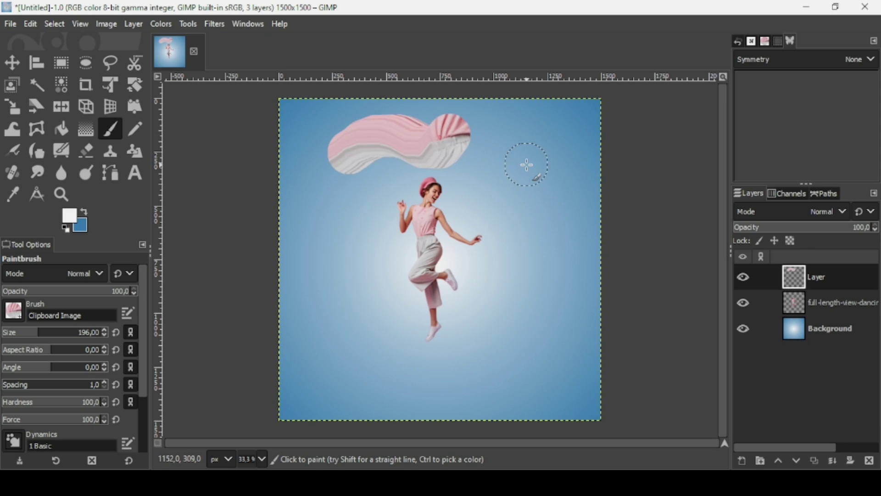
{"action": "key", "text": "ctrl+z"}
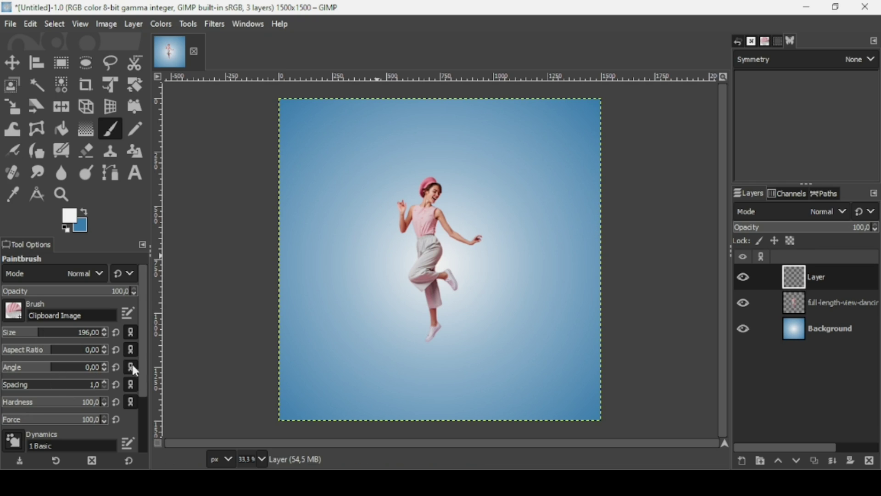
- Choose the 1 Basic dynamics preset for the Paintbrush
{"action": "scroll", "coordinate": [141, 406], "scroll_direction": "down", "scroll_amount": 3}
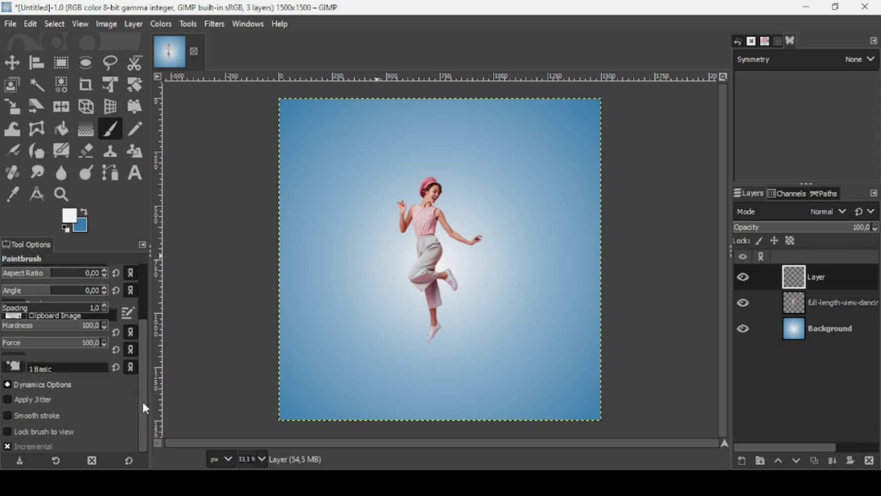
{"action": "left_click", "coordinate": [18, 366]}
{"action": "left_click", "coordinate": [56, 160]}
{"action": "scroll", "coordinate": [142, 296], "scroll_direction": "up", "scroll_amount": 3}
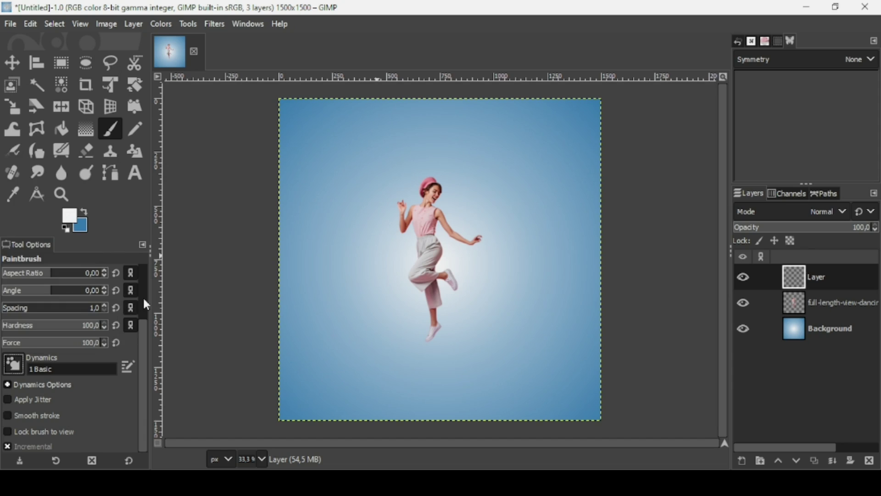
{"action": "scroll", "coordinate": [142, 296], "scroll_direction": "up", "scroll_amount": 2}
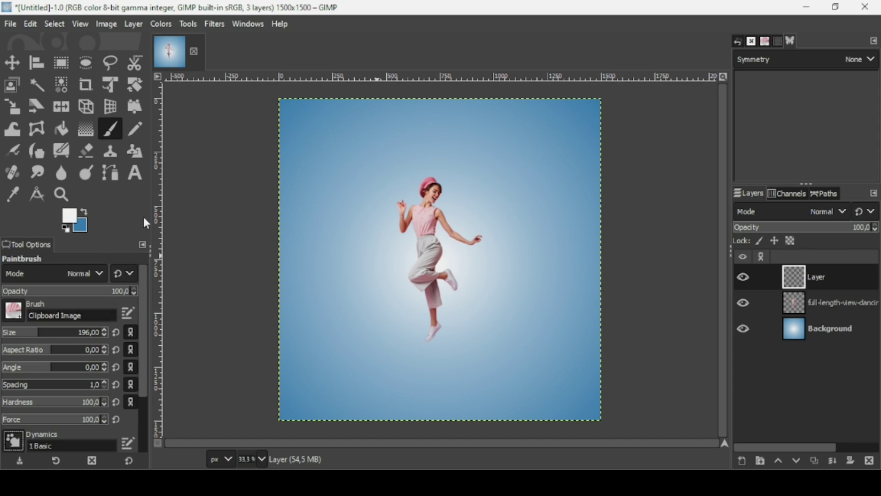
- Draw an arched path from outside the canvas's lower-left corner, across the woman's trousers, to beyond the right edge
{"action": "left_click", "coordinate": [103, 178]}
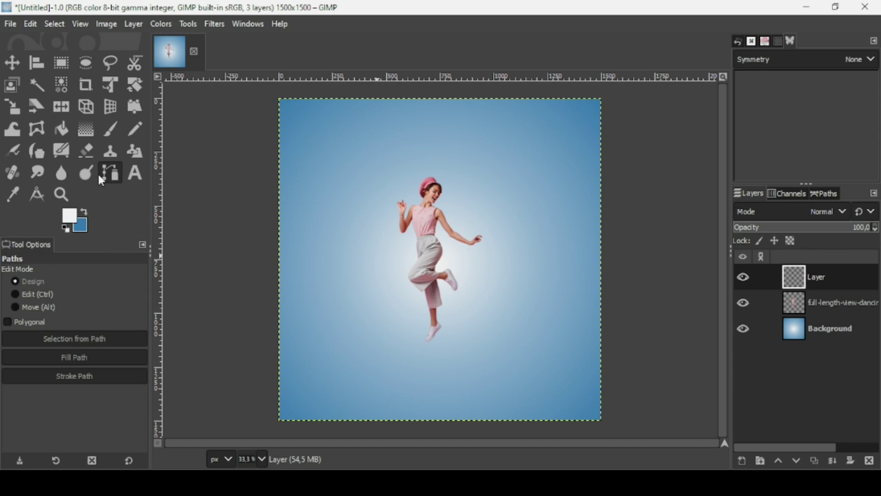
{"action": "left_click", "coordinate": [224, 407]}
{"action": "left_click_drag", "start_coordinate": [683, 248], "coordinate": [879, 327]}
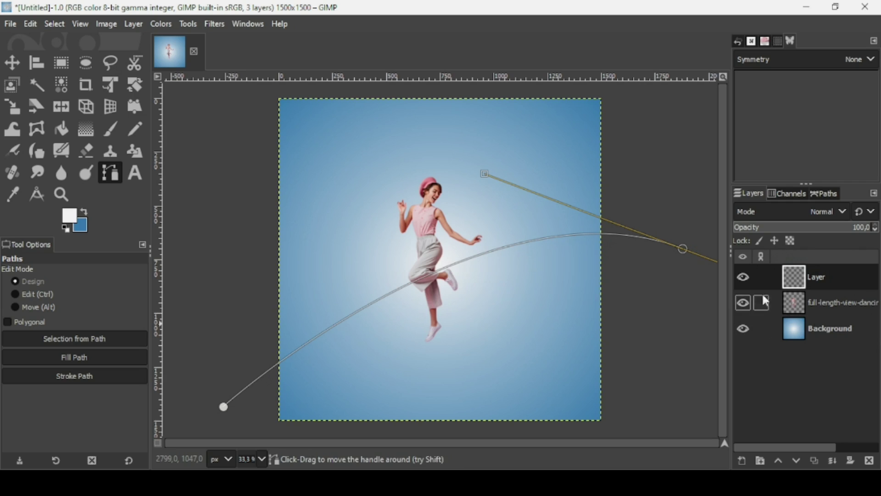
{"action": "mouse_move", "coordinate": [423, 281]}
{"action": "left_mouse_down"}
{"action": "mouse_move", "coordinate": [412, 256]}
{"action": "mouse_move", "coordinate": [426, 266]}
{"action": "left_mouse_up"}
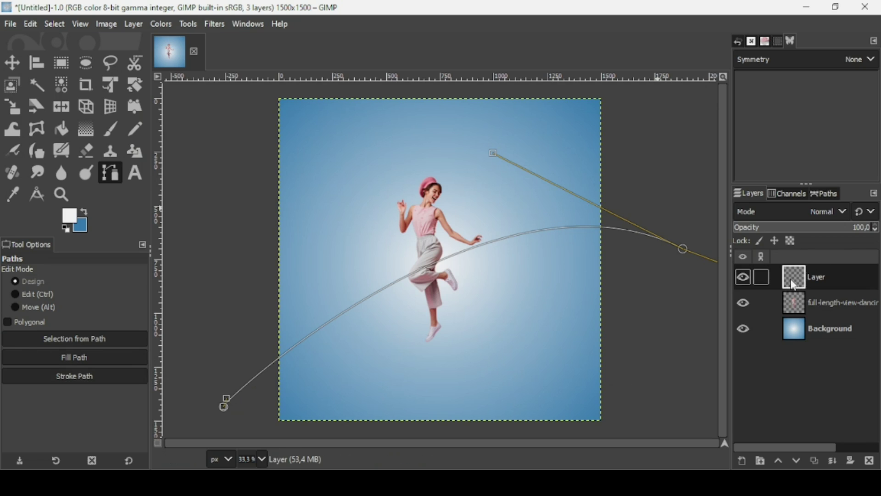
- Stroke the arched path on the new layer with the Paintbrush as the paint tool
{"action": "left_click", "coordinate": [104, 374]}
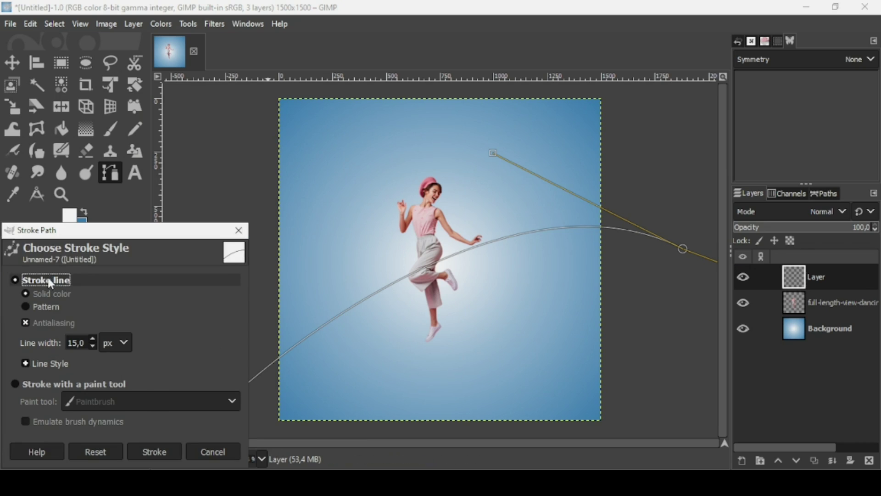
{"action": "left_click", "coordinate": [45, 385]}
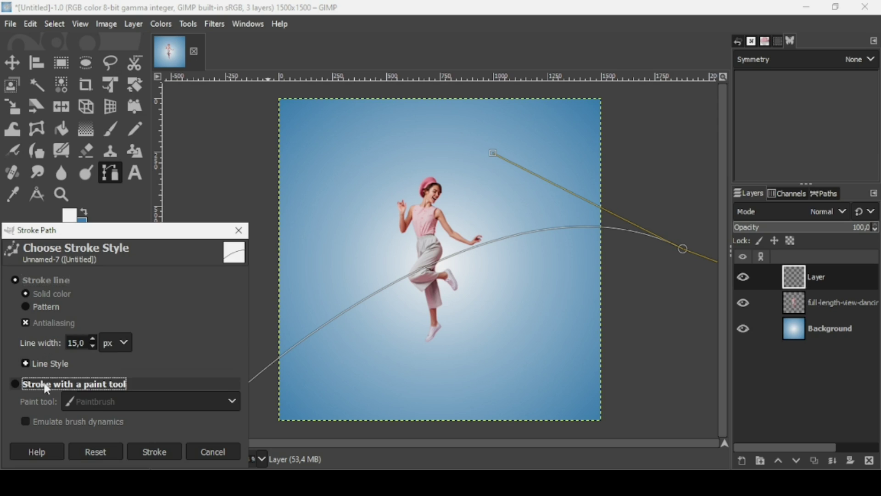
{"action": "left_click", "coordinate": [189, 401]}
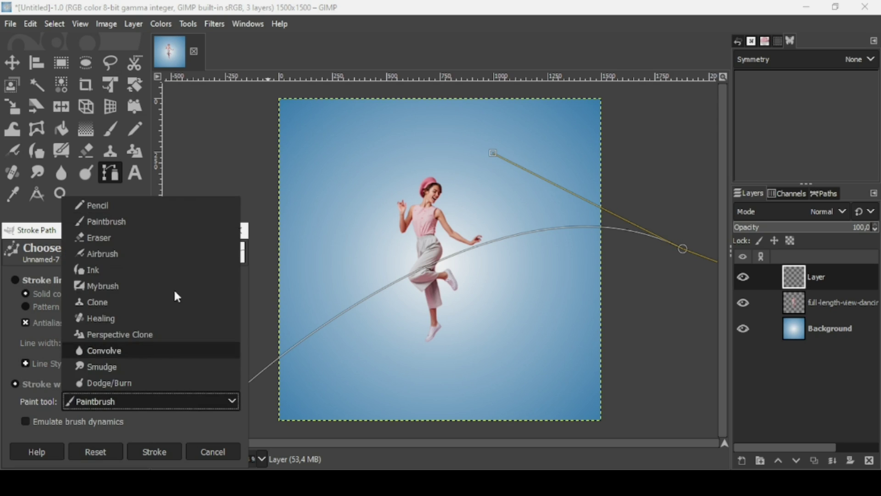
{"action": "left_click", "coordinate": [160, 222]}
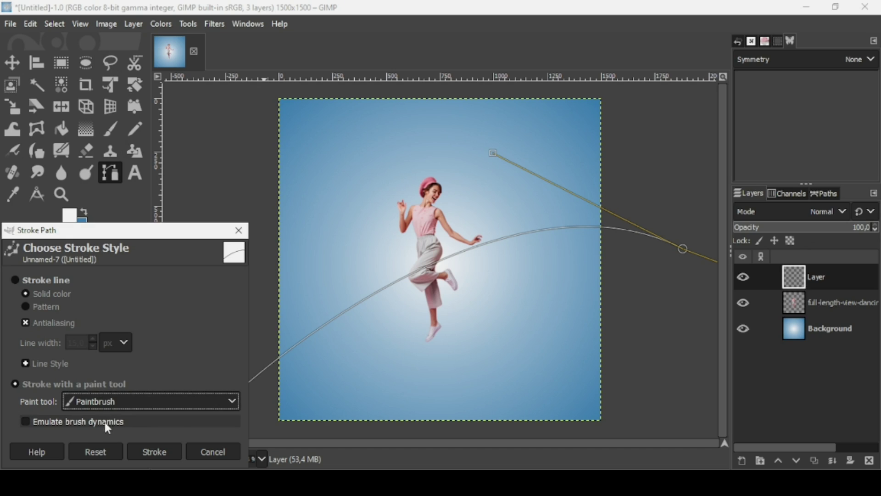
{"action": "left_click", "coordinate": [162, 457]}
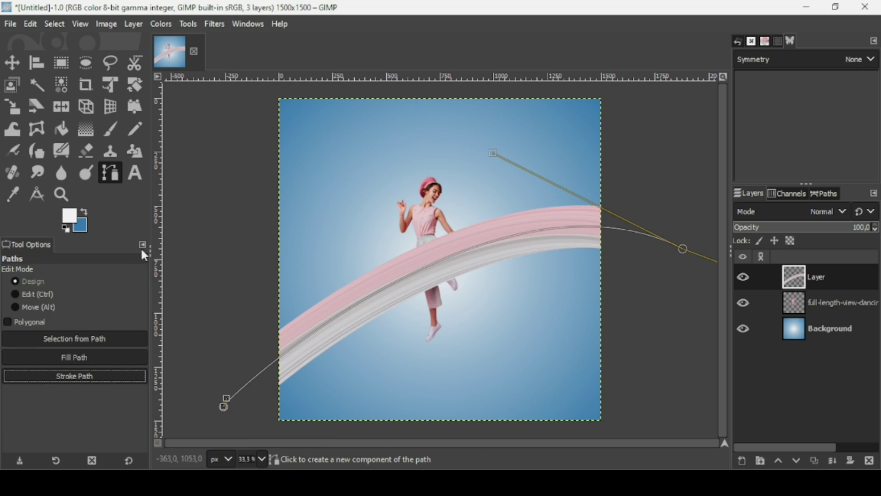
- Rename the stroked ribbon's layer as pink and move it below the dancing woman layer
{"action": "left_click", "coordinate": [21, 59]}
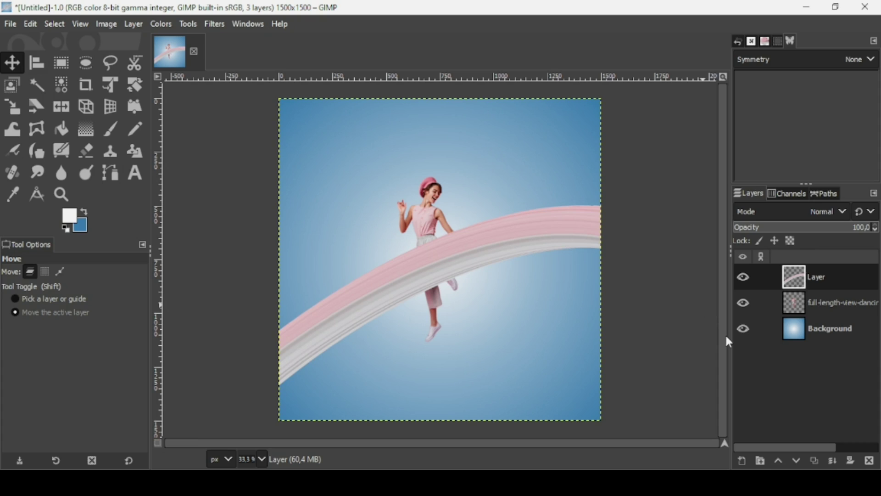
{"action": "double_click", "coordinate": [819, 279]}
{"action": "type", "text": "pink"}
{"action": "key", "text": "Return"}
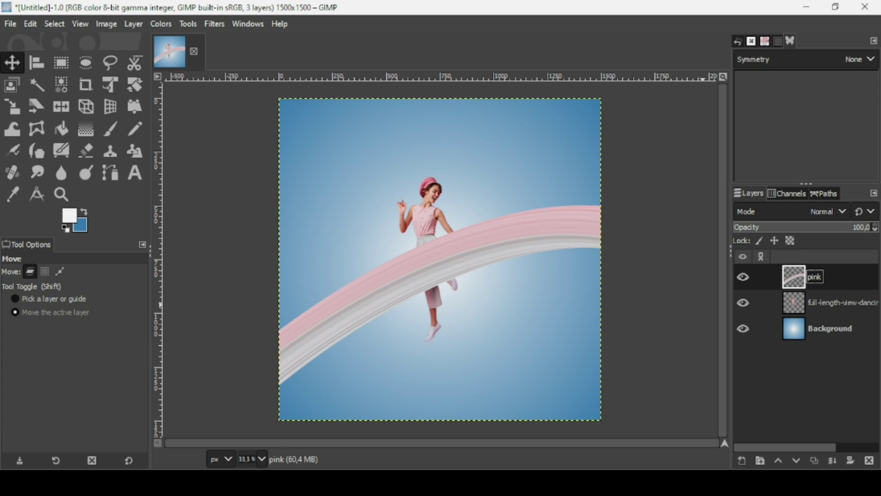
{"action": "left_click", "coordinate": [797, 462]}
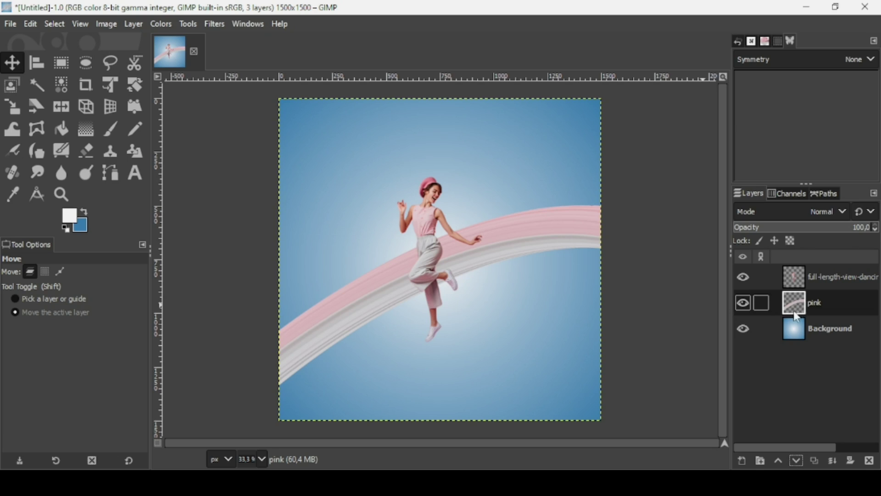
- Add a transparent 1500 × 1500 px layer above pink and draw a curved path from beyond the canvas's lower-right corner to above its upper-left area
{"action": "left_click", "coordinate": [742, 460]}
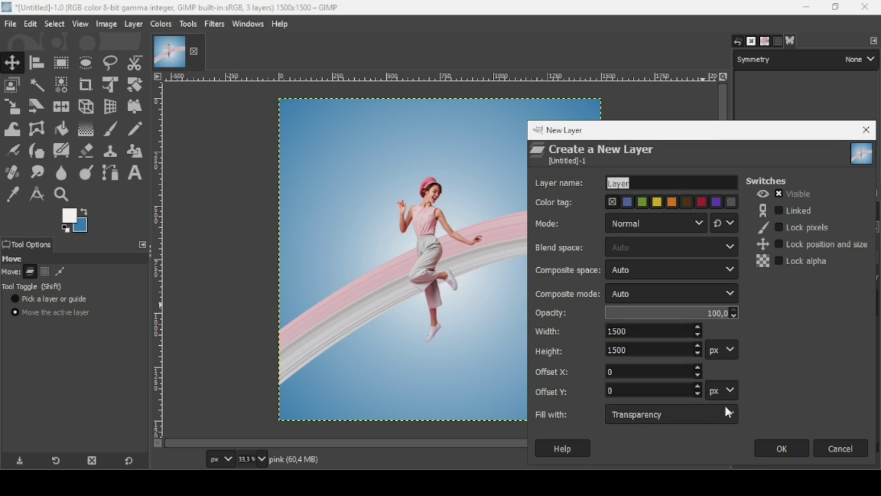
{"action": "left_click", "coordinate": [784, 449]}
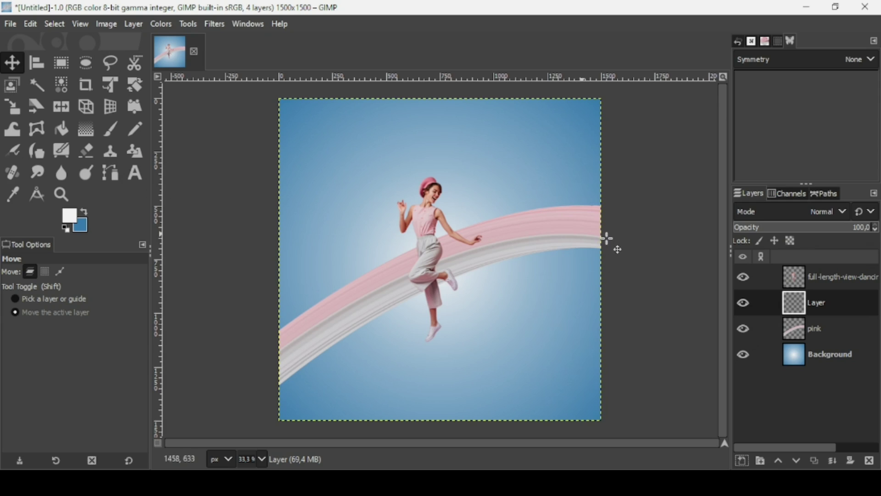
{"action": "left_click", "coordinate": [112, 174]}
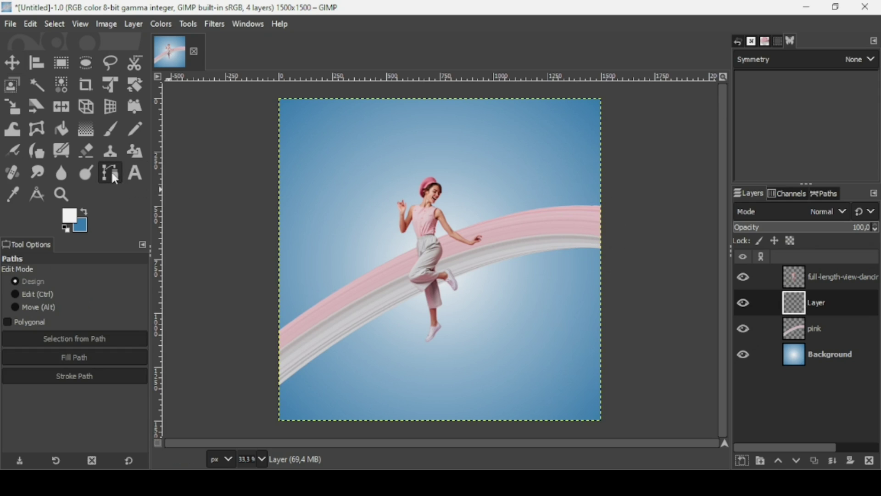
{"action": "left_click", "coordinate": [680, 389]}
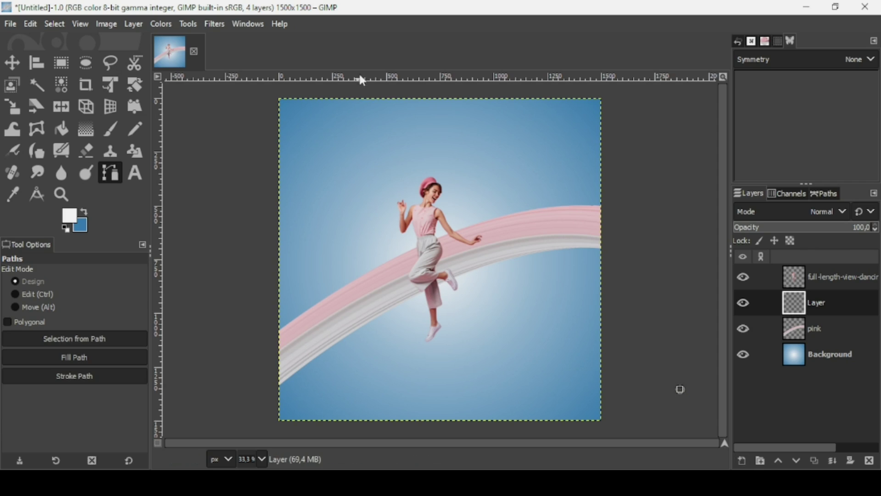
{"action": "key", "text": "minus"}
{"action": "left_click_drag", "start_coordinate": [365, 88], "coordinate": [531, 18]}
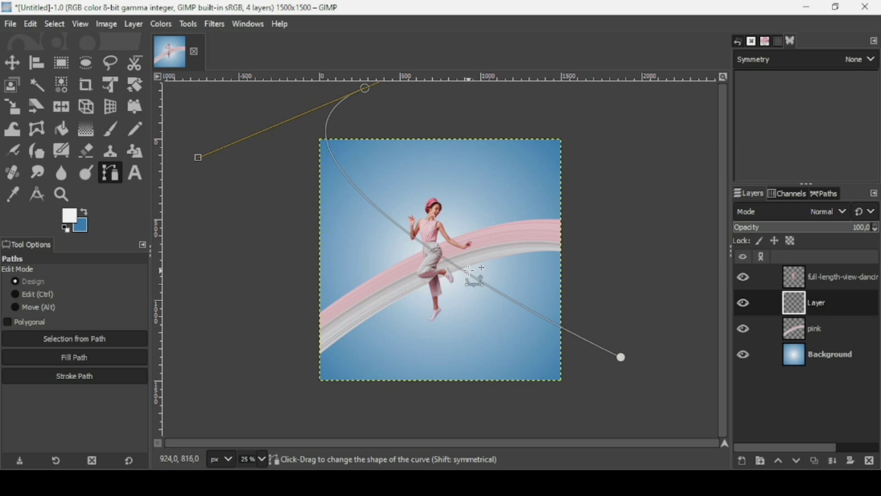
{"action": "left_click_drag", "start_coordinate": [469, 270], "coordinate": [483, 317]}
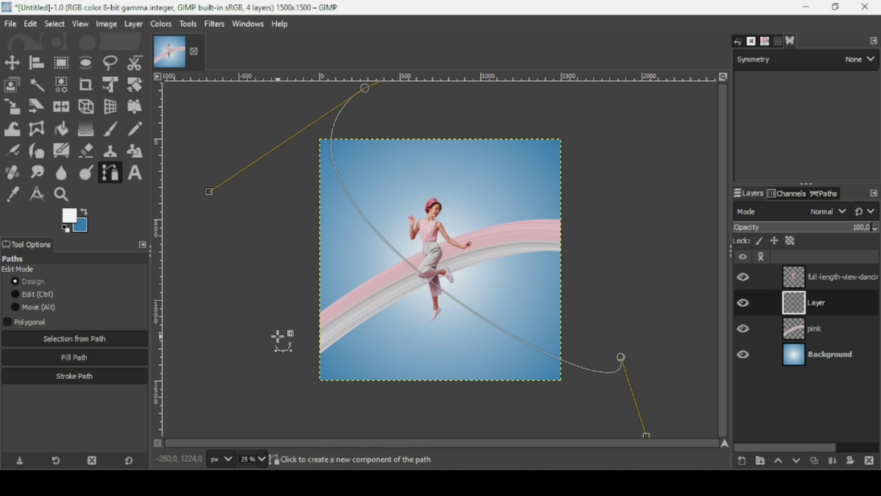
- Stroke the second curved path with the Paintbrush on the new layer between the woman and pink
{"action": "left_click", "coordinate": [72, 379]}
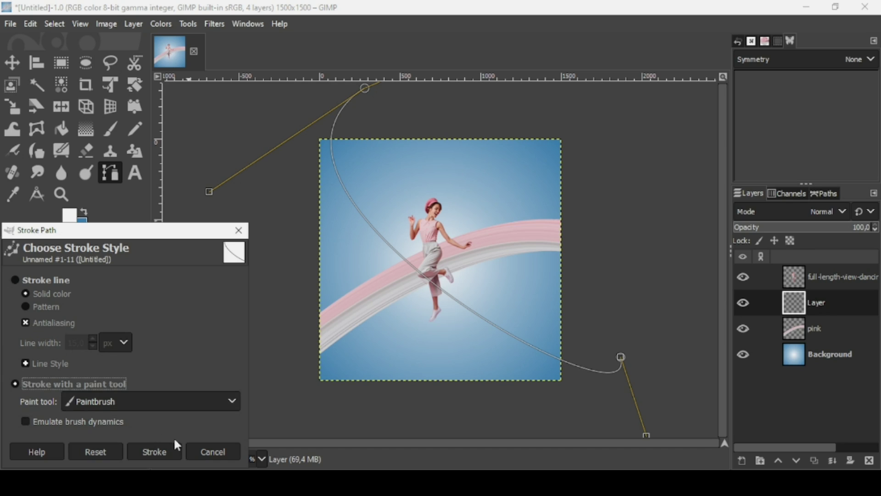
{"action": "left_click", "coordinate": [164, 452]}
{"action": "left_click", "coordinate": [162, 451]}
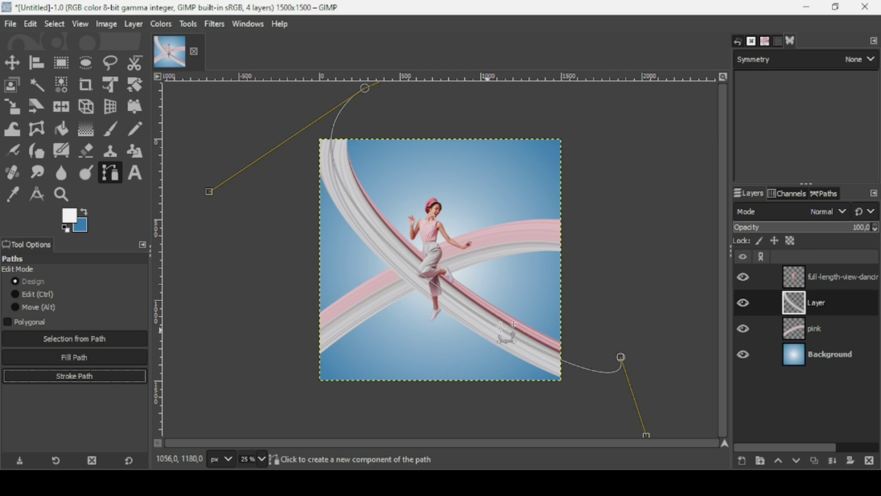
- Rename the second ribbon's layer as white and toggle its visibility off and on
{"action": "double_click", "coordinate": [816, 302]}
{"action": "type", "text": "wh"}
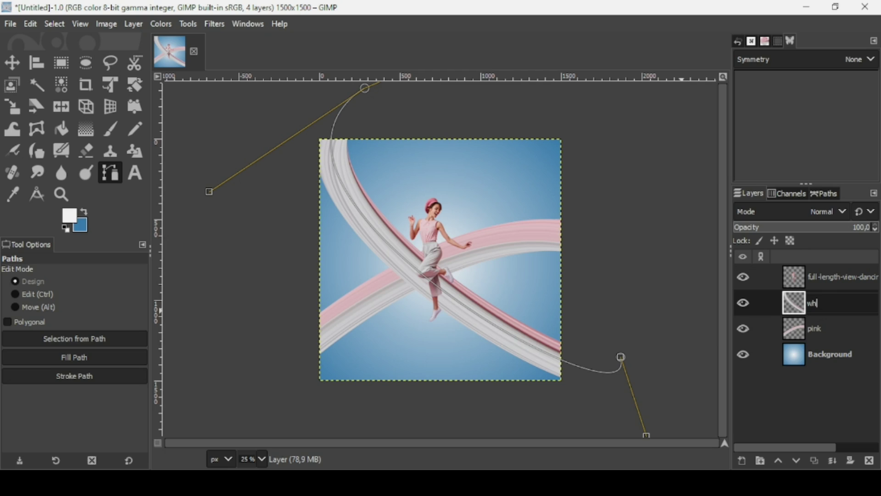
{"action": "type", "text": "ite"}
{"action": "key", "text": "Return"}
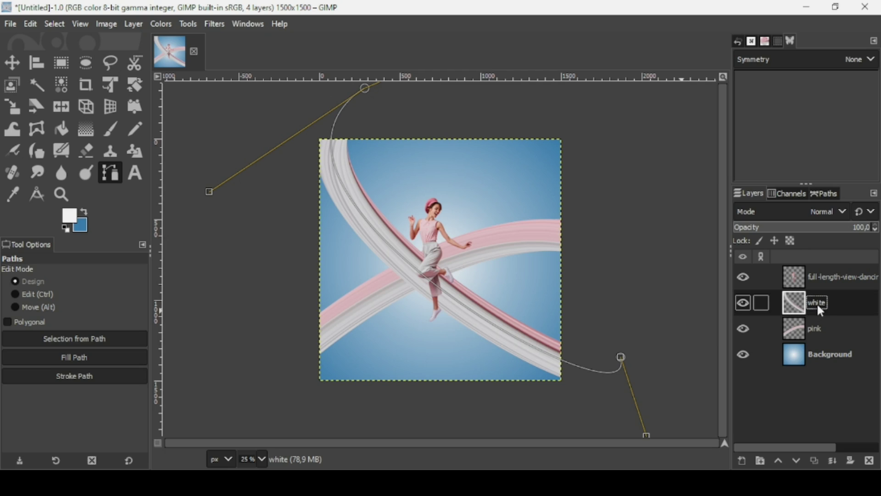
{"action": "left_click", "coordinate": [747, 304]}
{"action": "left_click", "coordinate": [747, 304]}
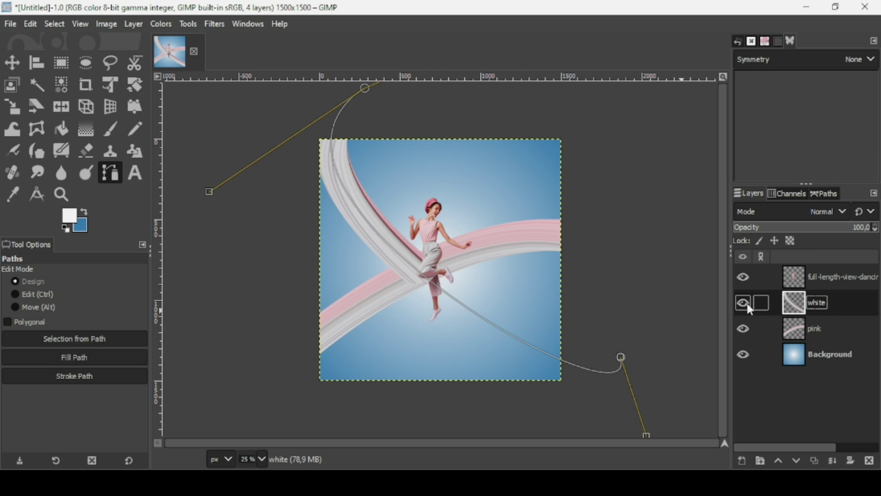
- Move the pink ribbon layer slightly upward behind the dancing woman, after checking it by toggling its visibility
{"action": "left_click", "coordinate": [13, 63]}
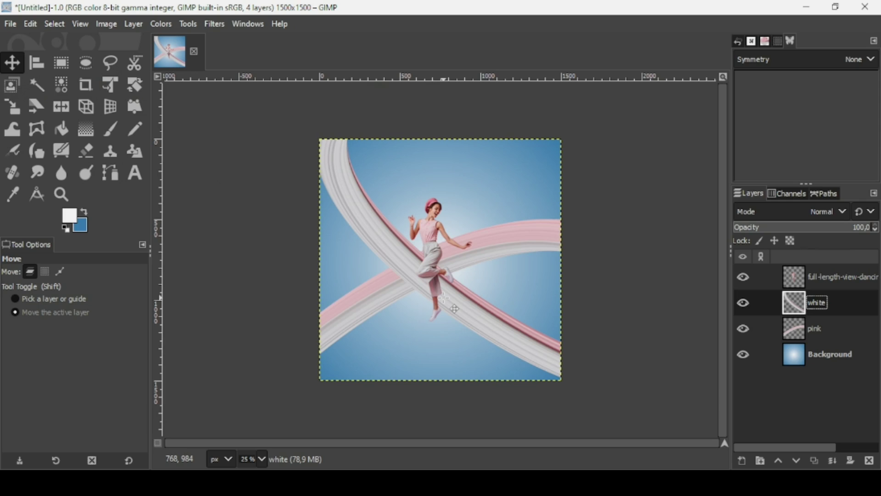
{"action": "scroll", "coordinate": [444, 298], "scroll_direction": "up", "scroll_amount": 1}
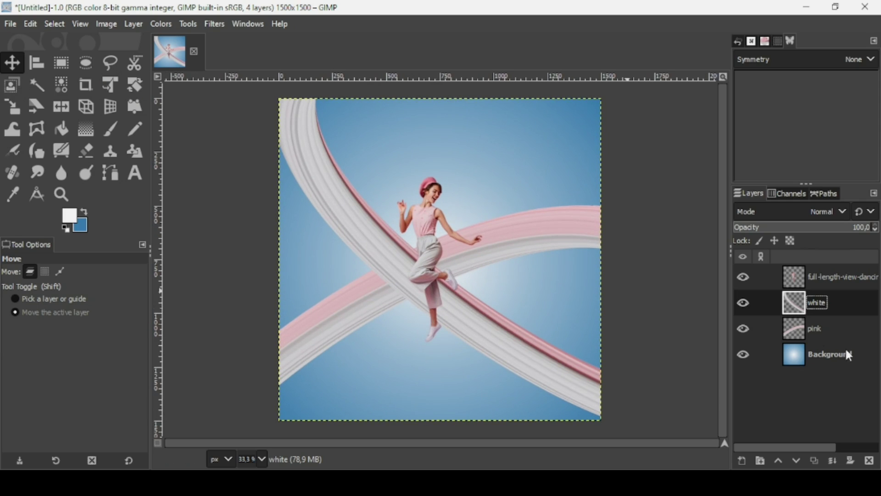
{"action": "left_click", "coordinate": [802, 332]}
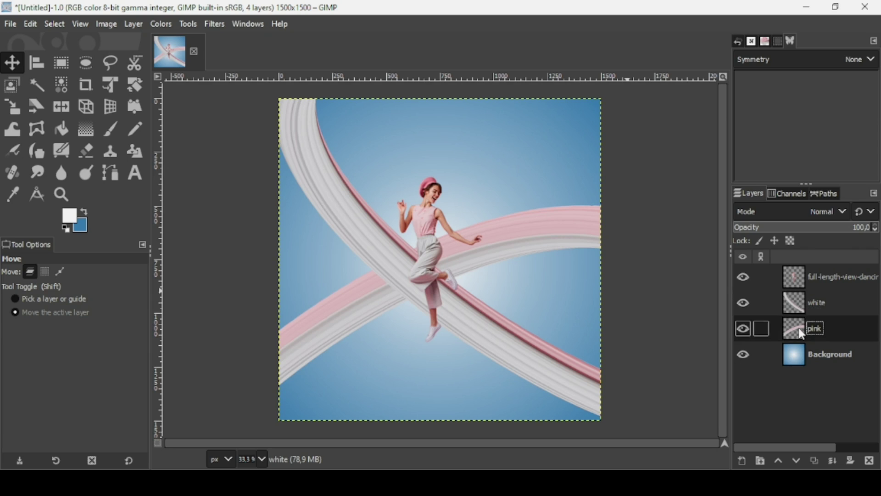
{"action": "left_click", "coordinate": [745, 328]}
{"action": "left_click", "coordinate": [746, 328]}
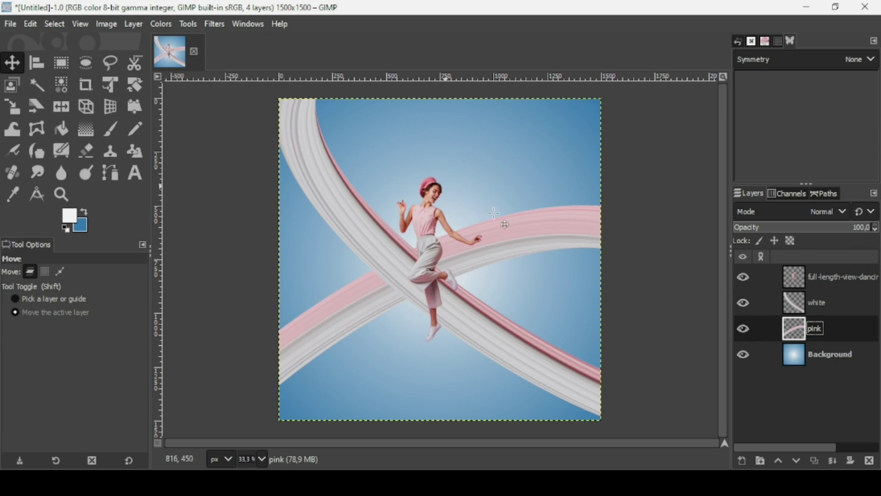
{"action": "left_click_drag", "start_coordinate": [535, 234], "coordinate": [536, 212]}
- Scale the pink ribbon layer around its centre to 1553 × 1553 px so it overlaps the canvas sides
{"action": "left_click", "coordinate": [11, 108]}
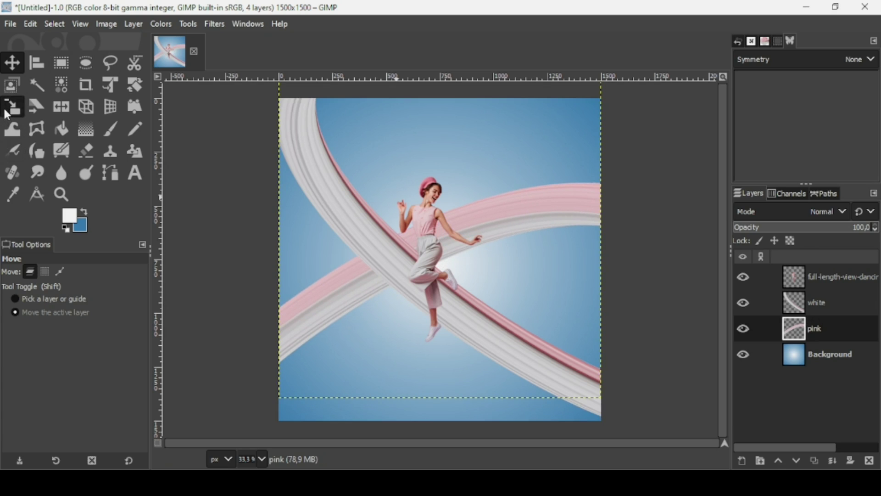
{"action": "left_click", "coordinate": [566, 226]}
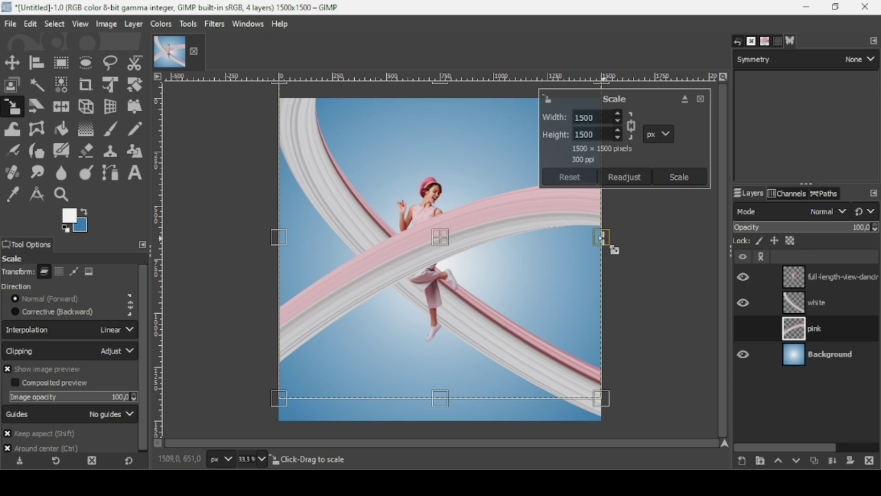
{"action": "left_click_drag", "start_coordinate": [602, 237], "coordinate": [609, 237]}
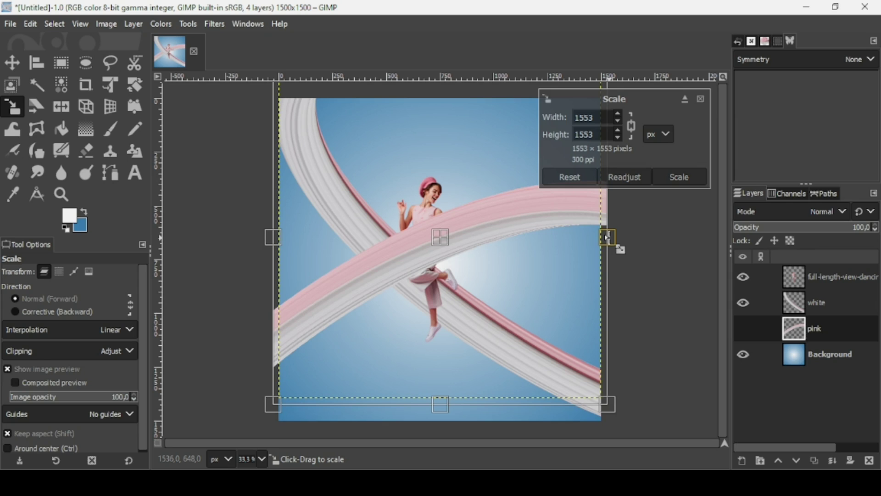
{"action": "key", "text": "Return"}
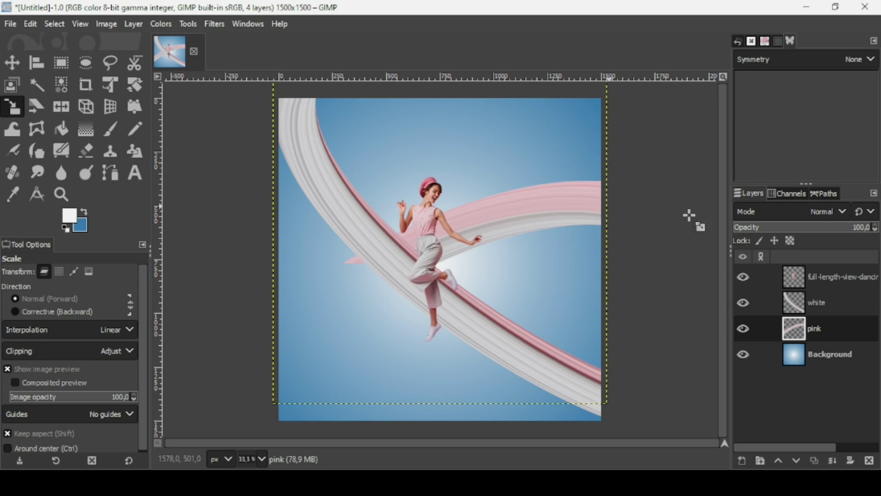
- Fit the pink layer to the image size and toggle its visibility off and on
{"action": "left_click", "coordinate": [799, 328]}
{"action": "right_click", "coordinate": [799, 328]}
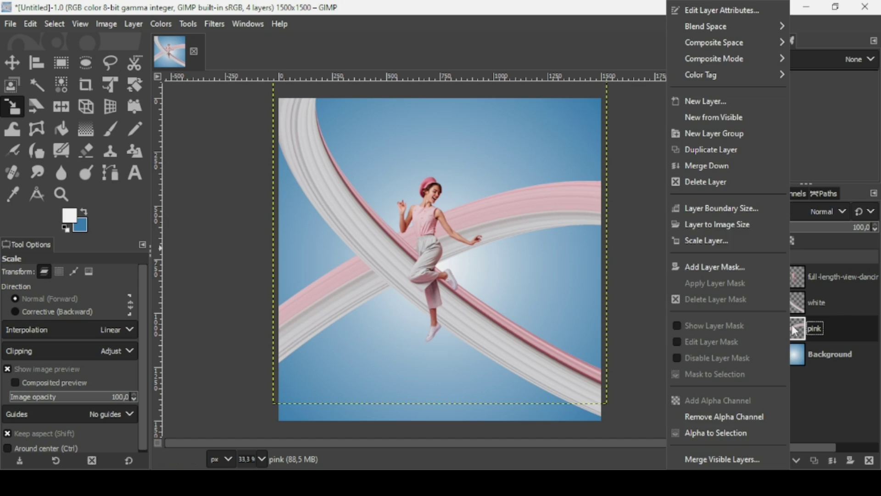
{"action": "left_click", "coordinate": [740, 225]}
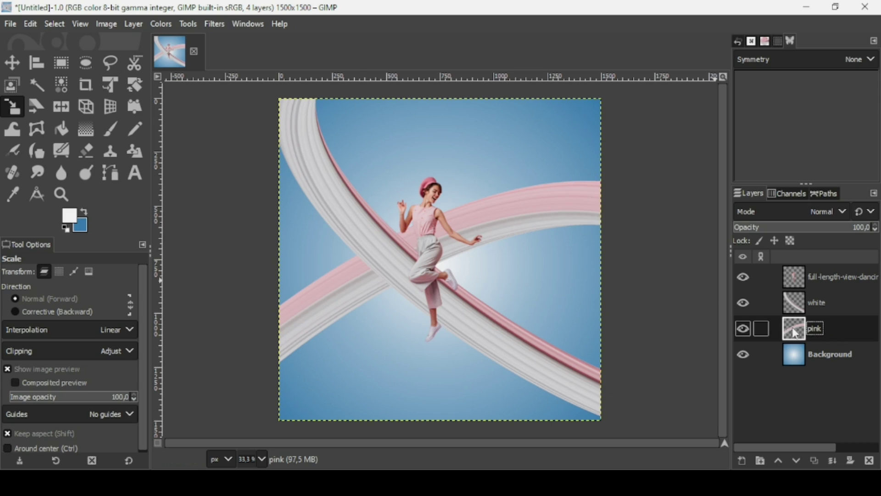
{"action": "left_click", "coordinate": [743, 329]}
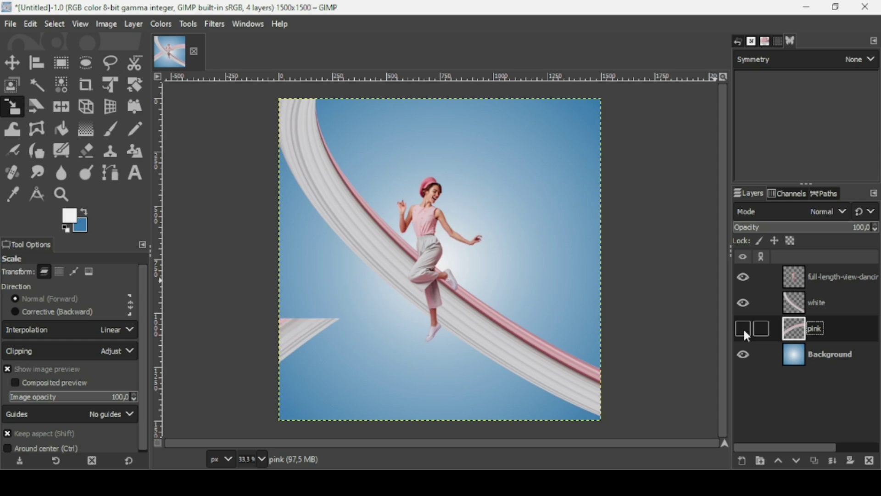
{"action": "left_click", "coordinate": [744, 328]}
- Select the pink ribbon's outline from its alpha and add a transparent 1500 × 1500 px layer above it
{"action": "right_click", "coordinate": [797, 335]}
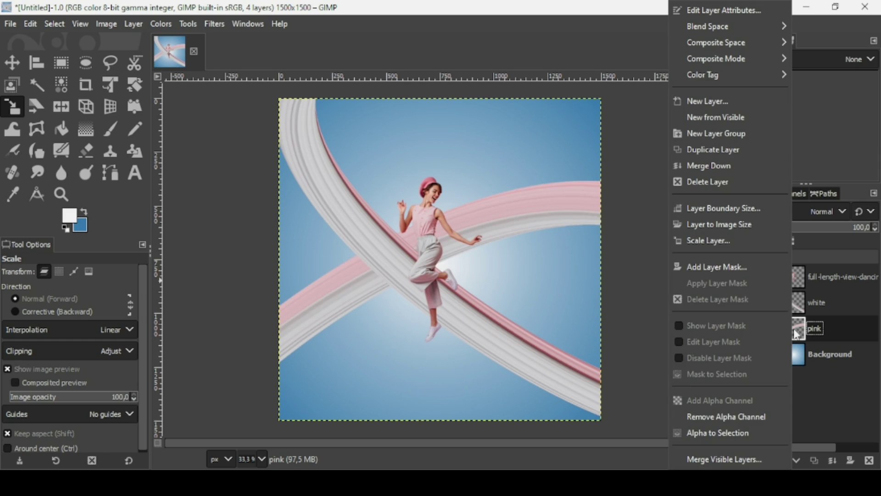
{"action": "left_click", "coordinate": [738, 435]}
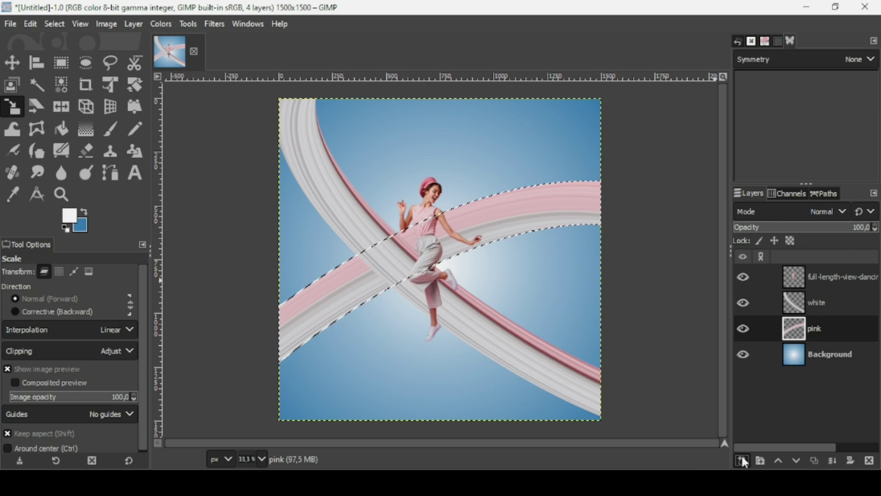
{"action": "left_click", "coordinate": [742, 460]}
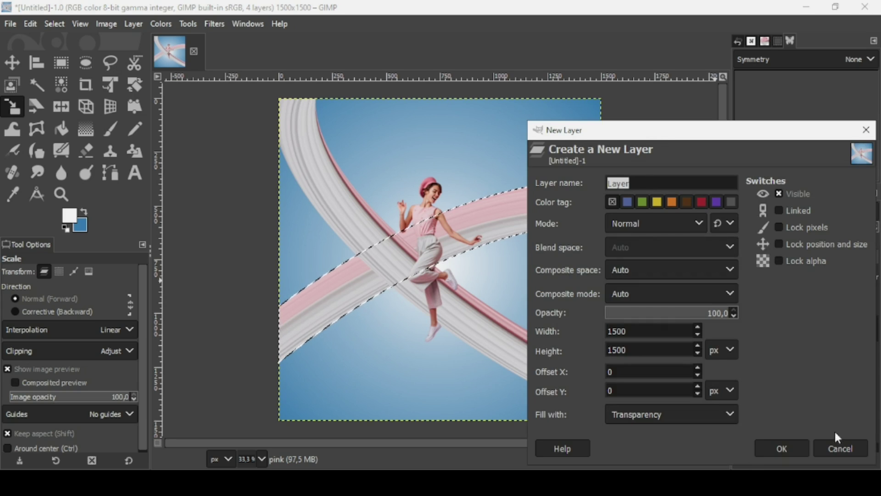
{"action": "left_click", "coordinate": [786, 448]}
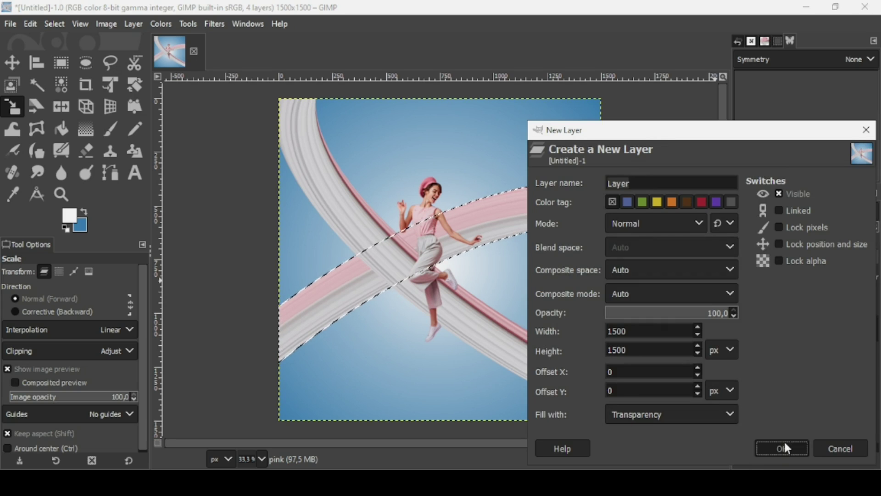
- Set the Paintbrush to the 2. Hardness 100 brush with size 164, hardness 21 and force 22
{"action": "left_click", "coordinate": [109, 130]}
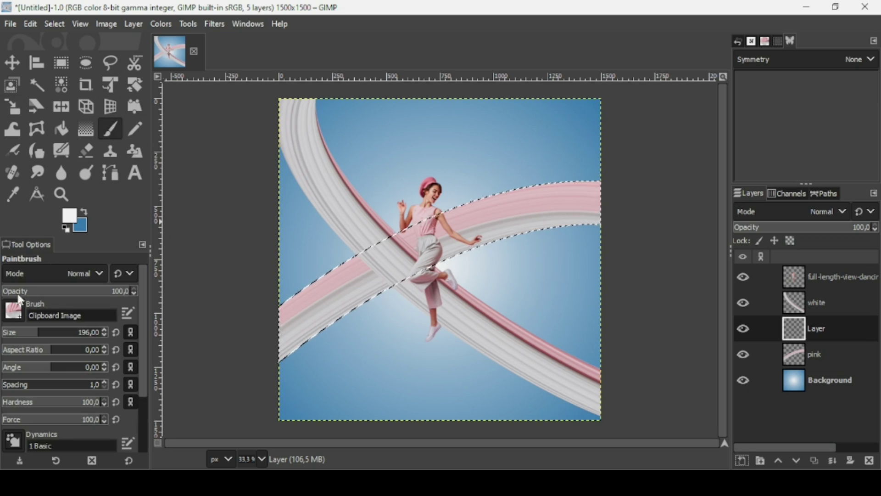
{"action": "left_click", "coordinate": [15, 312]}
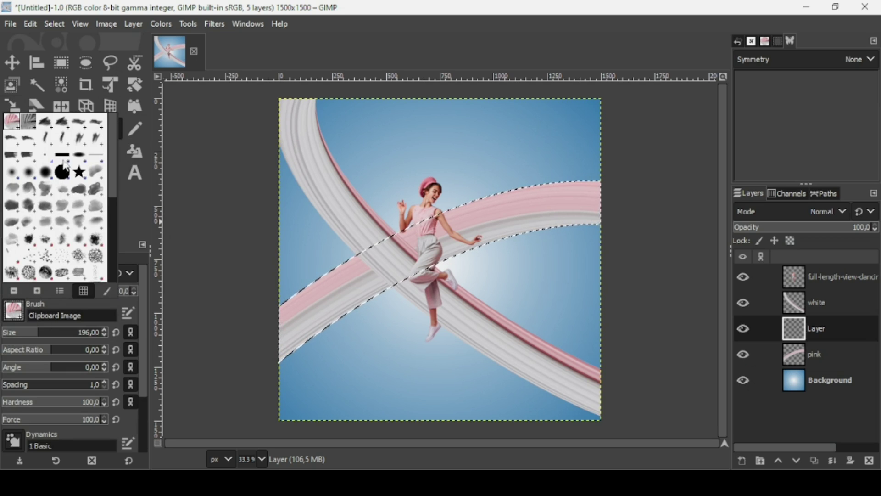
{"action": "left_click", "coordinate": [62, 177]}
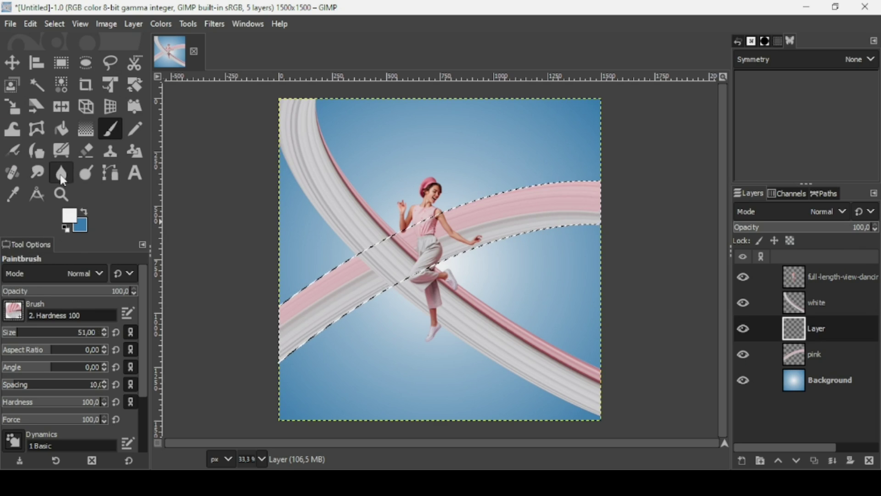
{"action": "left_click_drag", "start_coordinate": [22, 405], "coordinate": [23, 404]}
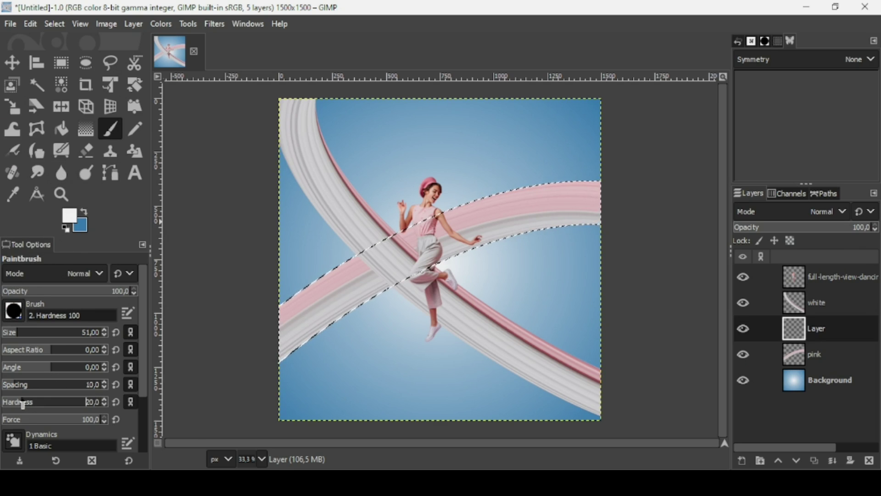
{"action": "left_click", "coordinate": [25, 424]}
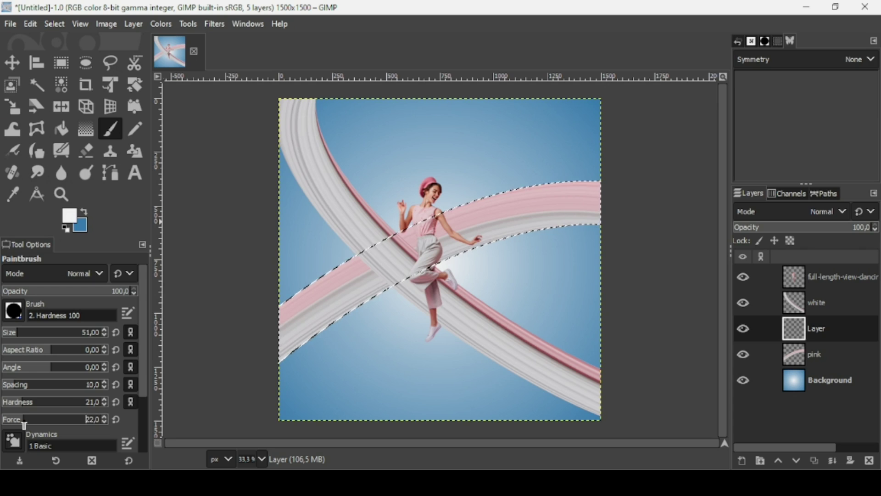
{"action": "left_click_drag", "start_coordinate": [36, 333], "coordinate": [26, 336]}
{"action": "left_click", "coordinate": [744, 302]}
{"action": "left_click", "coordinate": [745, 303]}
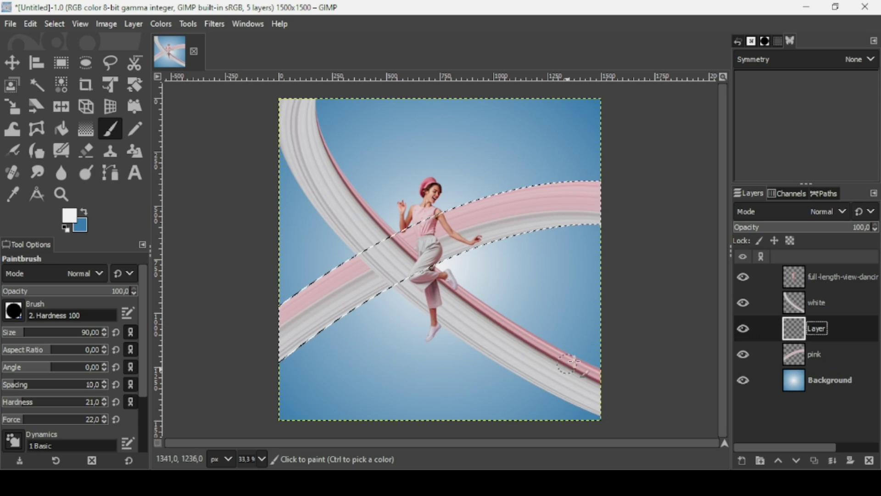
{"action": "left_click_drag", "start_coordinate": [33, 336], "coordinate": [34, 337]}
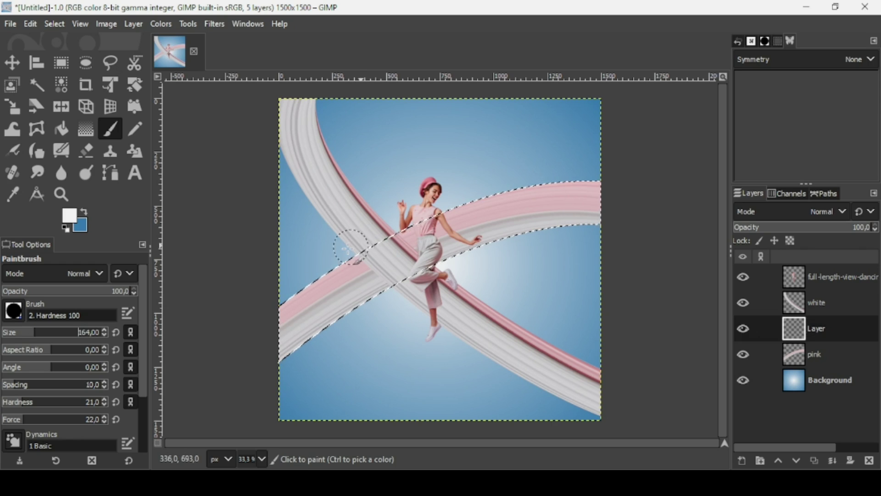
- Paint soft black shadow inside the selection beside the white ribbon at the ribbon crossing, undoing unwanted strokes
{"action": "key", "text": "ctrl+z"}
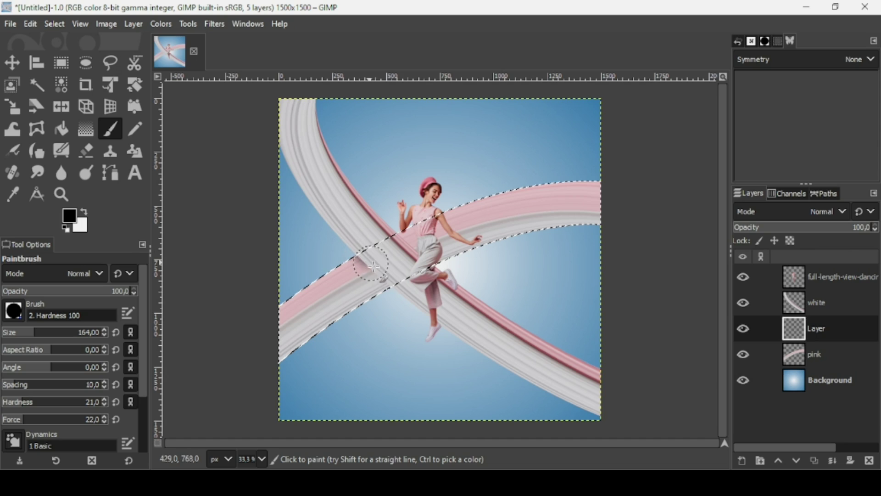
{"action": "key", "text": "ctrl+z"}
{"action": "key", "text": "ctrl+z"}
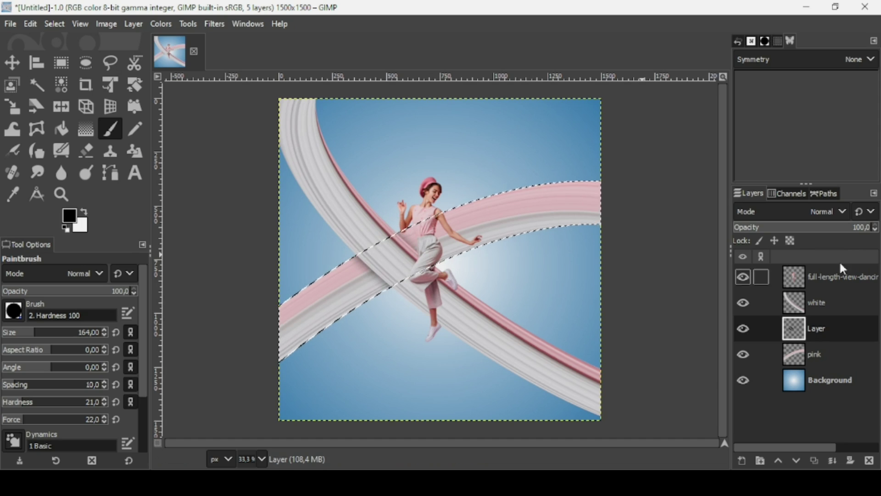
- Lower the painted shadow layer's opacity to 59.3 and clear the selection
{"action": "left_click", "coordinate": [852, 234]}
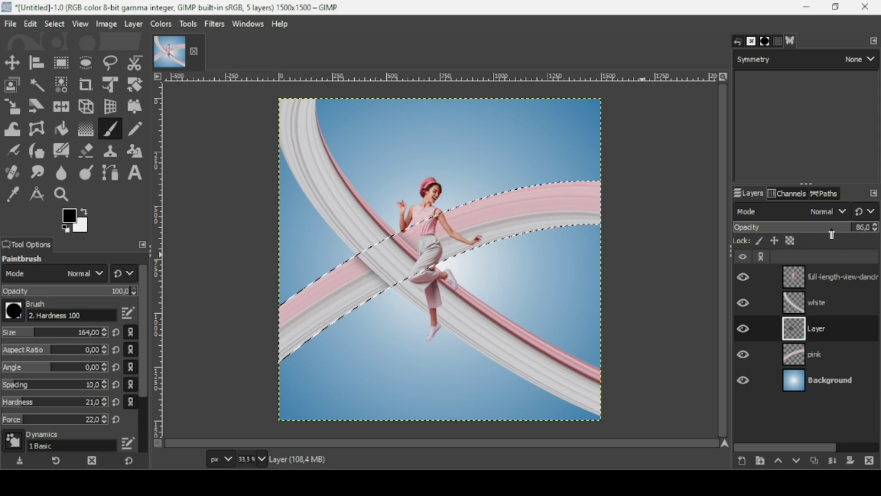
{"action": "left_click_drag", "start_coordinate": [831, 234], "coordinate": [815, 236]}
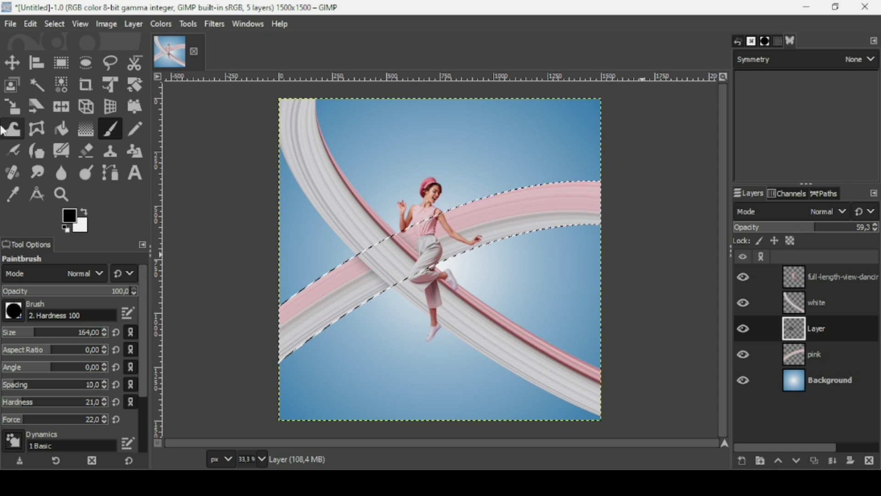
{"action": "left_click", "coordinate": [55, 23]}
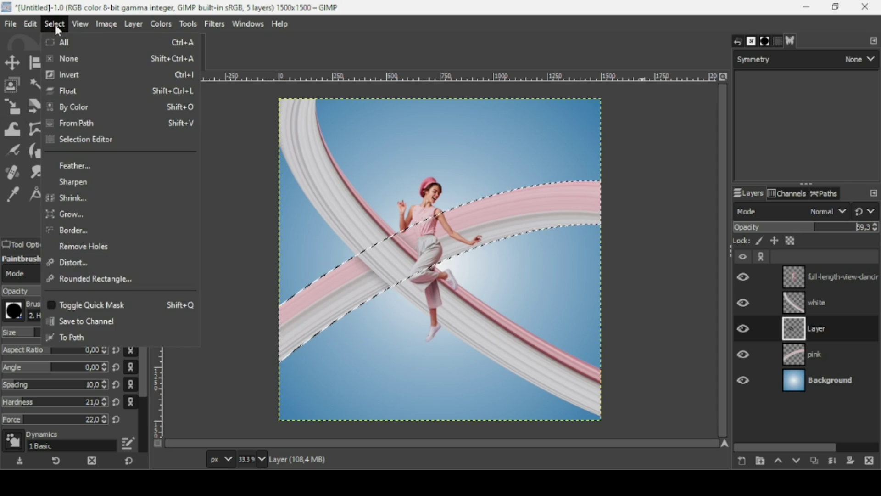
{"action": "left_click", "coordinate": [69, 58]}
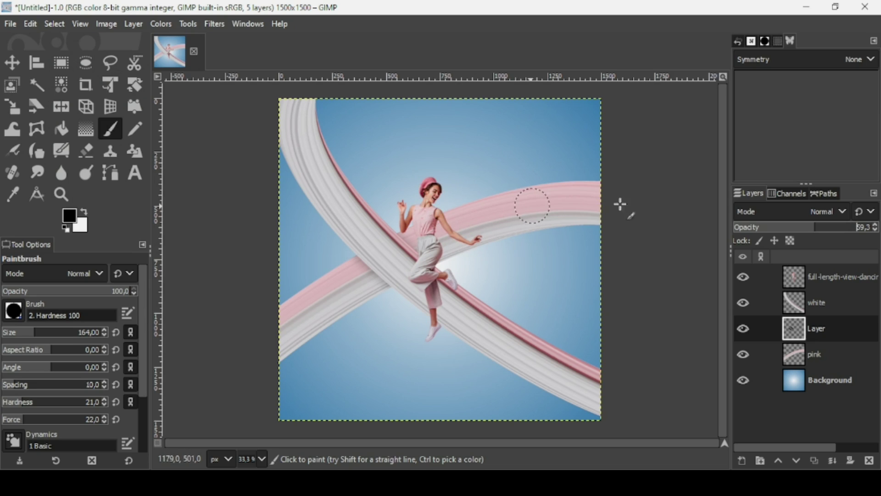
- Duplicate the dancing woman layer and fit the lower of the two woman layers to the image size
{"action": "left_click", "coordinate": [795, 274]}
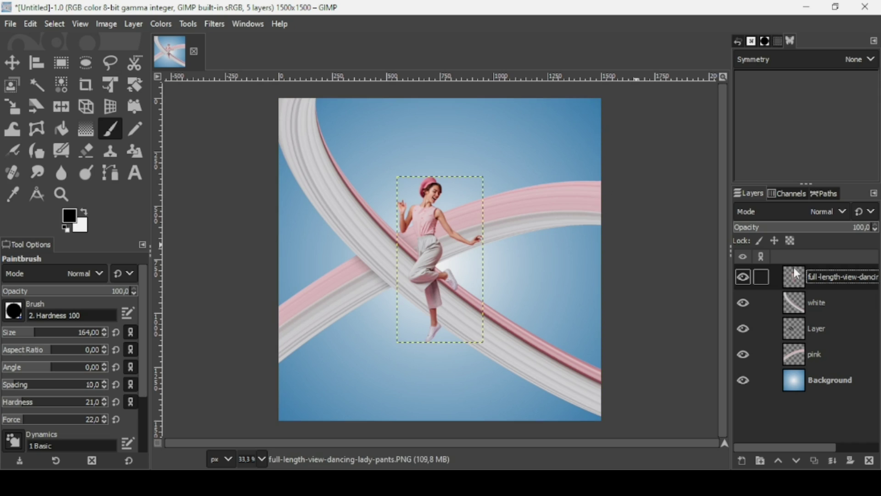
{"action": "left_click", "coordinate": [813, 457]}
{"action": "left_click", "coordinate": [795, 302]}
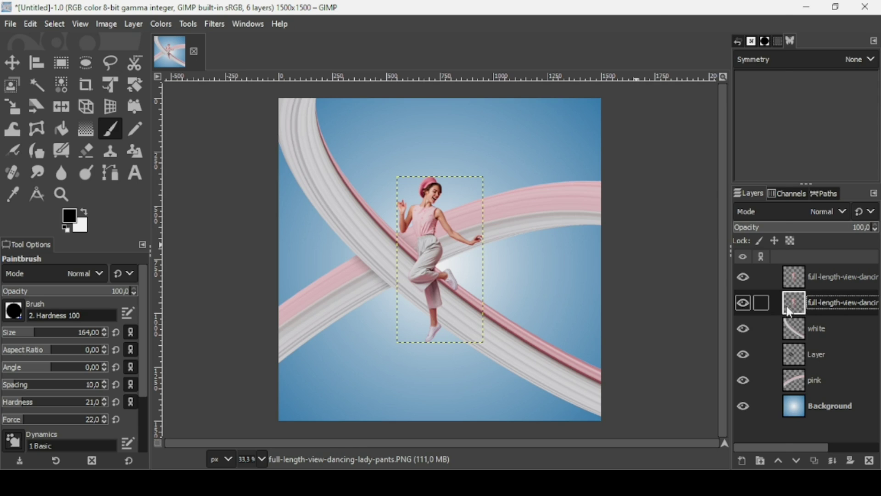
{"action": "right_click", "coordinate": [789, 312]}
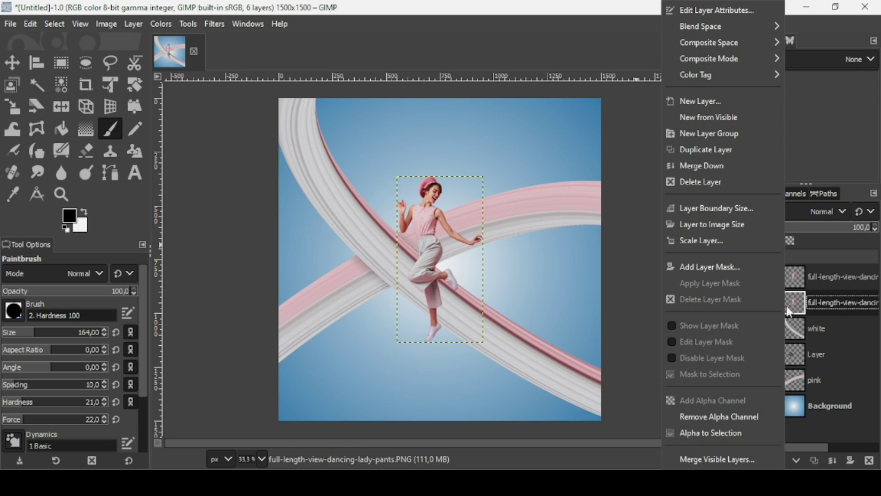
{"action": "left_click", "coordinate": [750, 226]}
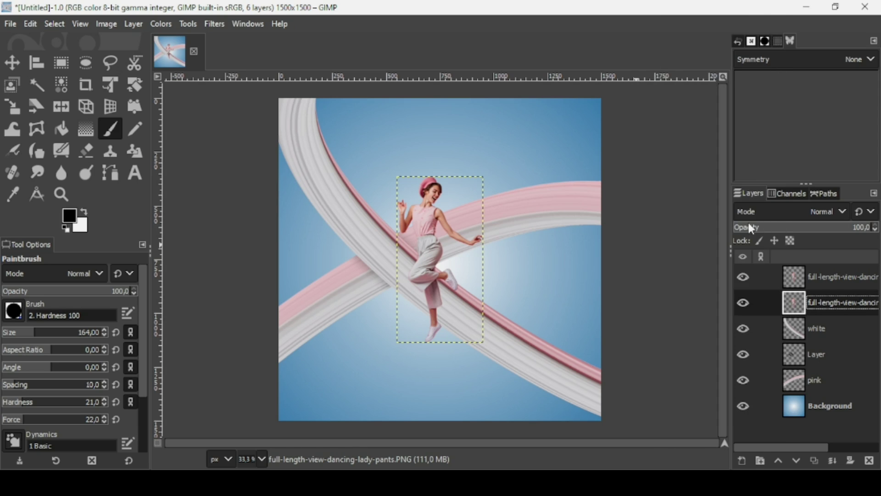
- Apply a Drop Shadow with opacity 0.523 to the lower dancing woman layer, keeping the other settings at their defaults
{"action": "left_click", "coordinate": [214, 25]}
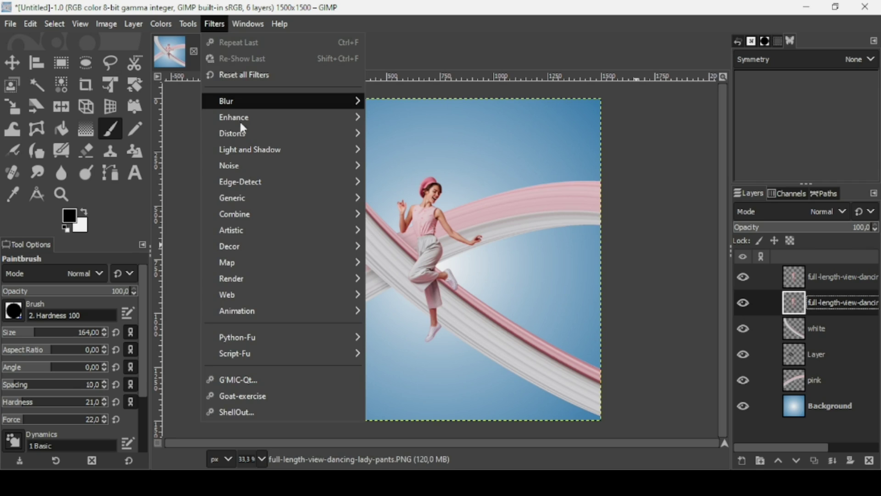
{"action": "mouse_move", "coordinate": [240, 154]}
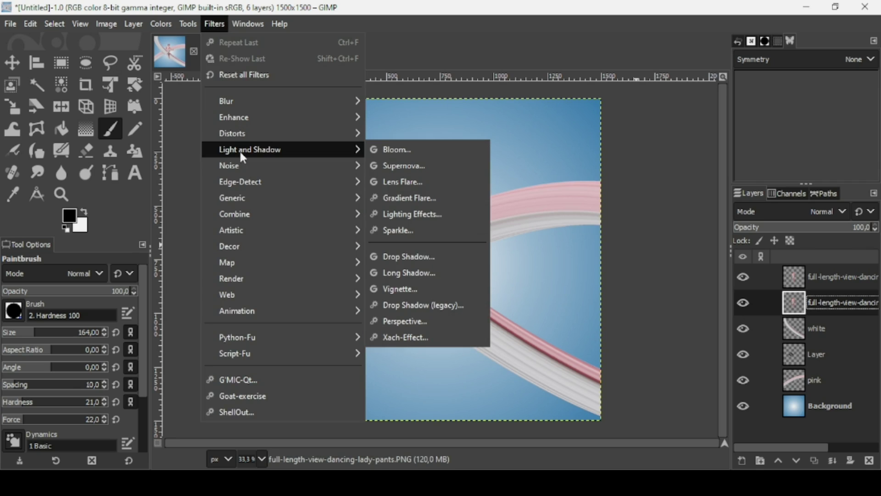
{"action": "left_click", "coordinate": [403, 265]}
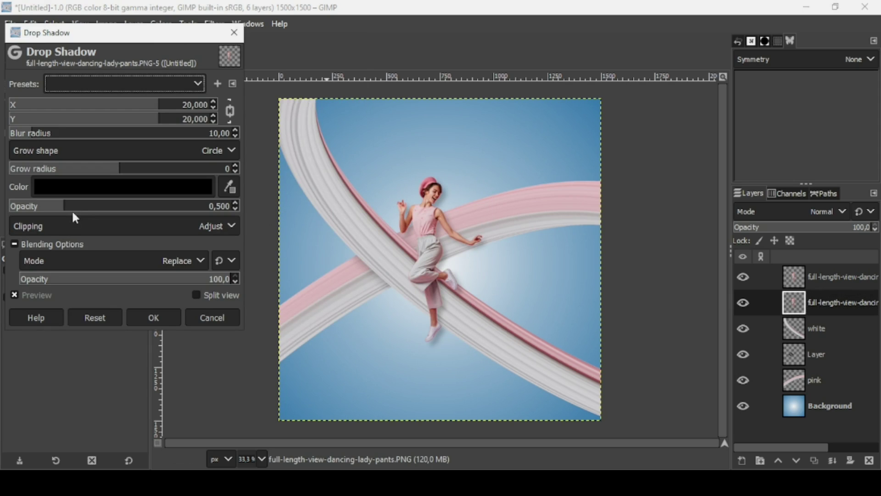
{"action": "left_click_drag", "start_coordinate": [77, 213], "coordinate": [68, 213]}
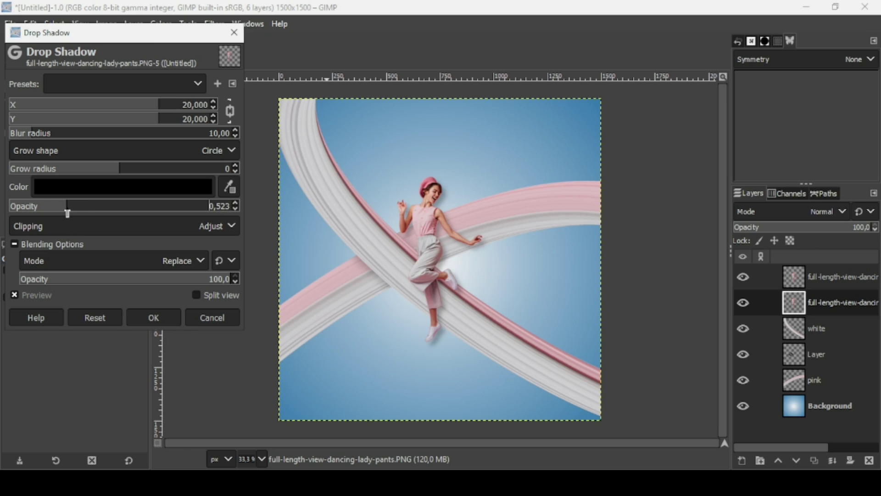
{"action": "left_click", "coordinate": [160, 318]}
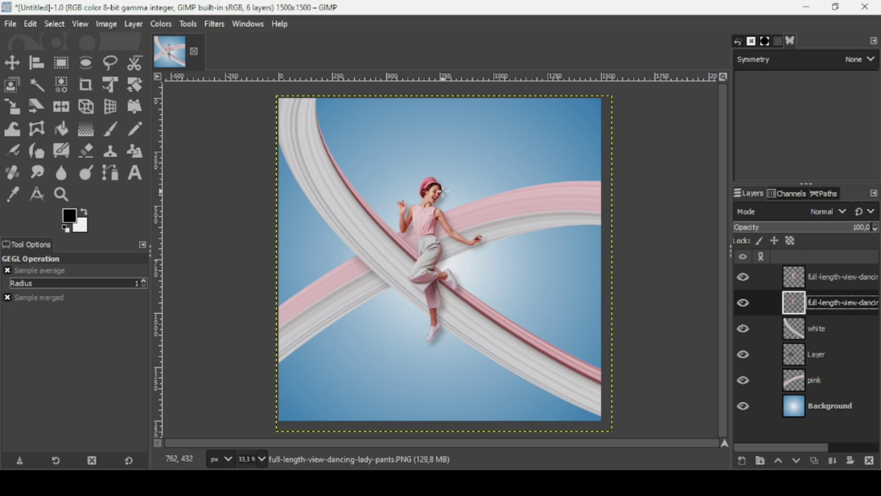
{"action": "left_click", "coordinate": [743, 302]}
- Merge the white ribbon layer down through the painted shadow layer into the pink ribbon layer
{"action": "left_click", "coordinate": [802, 339]}
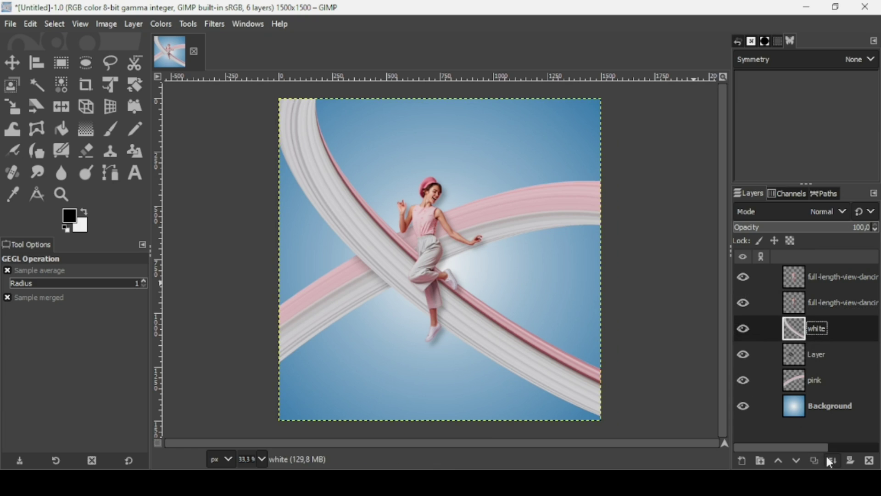
{"action": "left_click", "coordinate": [745, 355]}
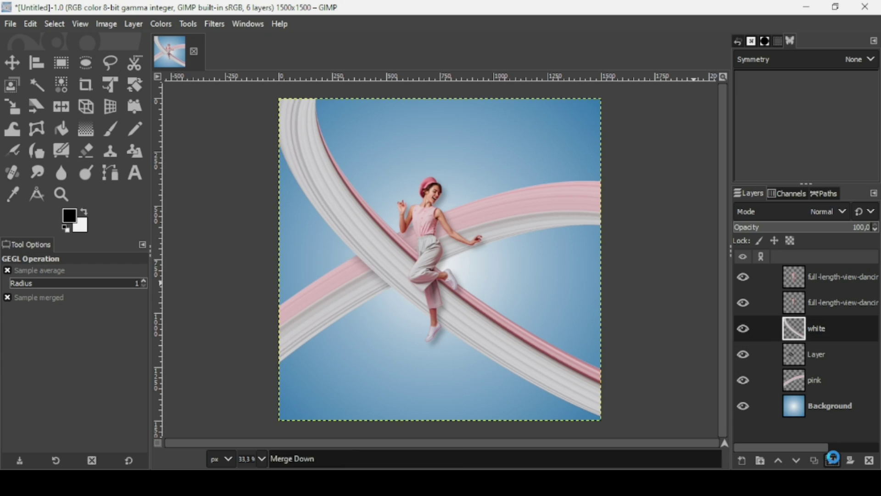
{"action": "left_click", "coordinate": [833, 459]}
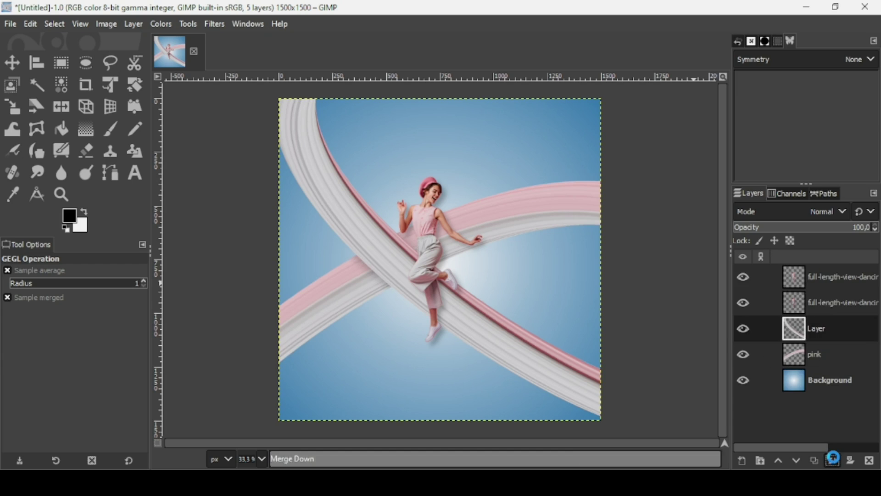
{"action": "left_click", "coordinate": [833, 459]}
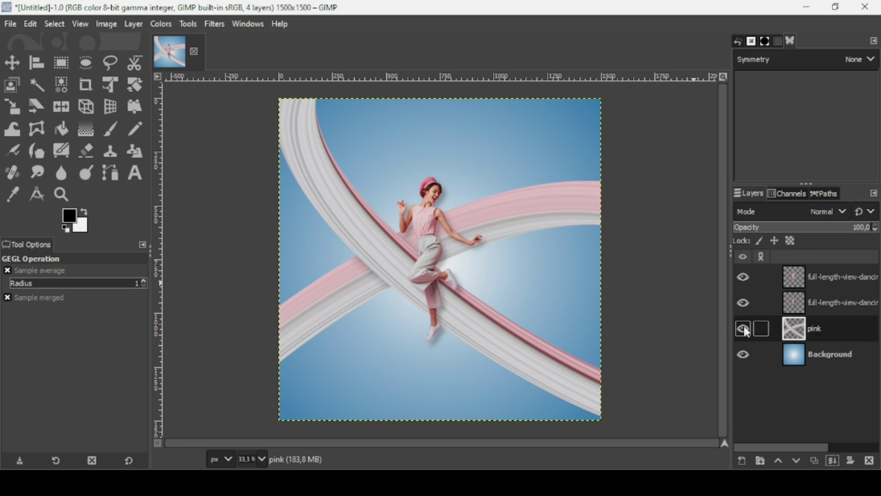
{"action": "left_click", "coordinate": [745, 327]}
{"action": "left_click", "coordinate": [744, 328]}
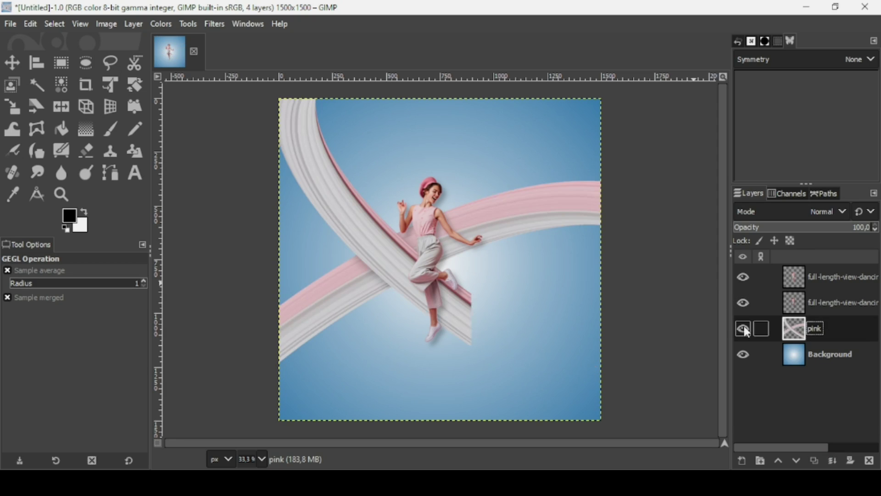
- Select the merged ribbon layer's opaque area, invert the selection, and activate the lower woman layer holding the drop shadow
{"action": "right_click", "coordinate": [799, 337]}
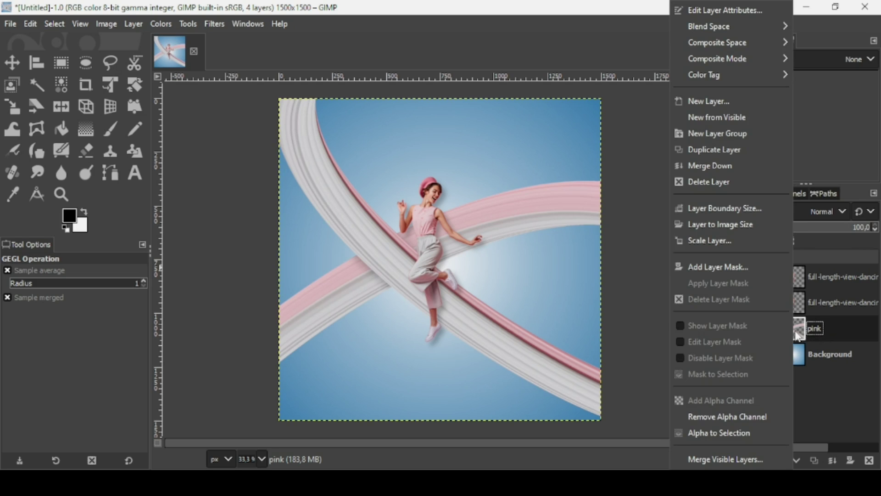
{"action": "left_click", "coordinate": [758, 423]}
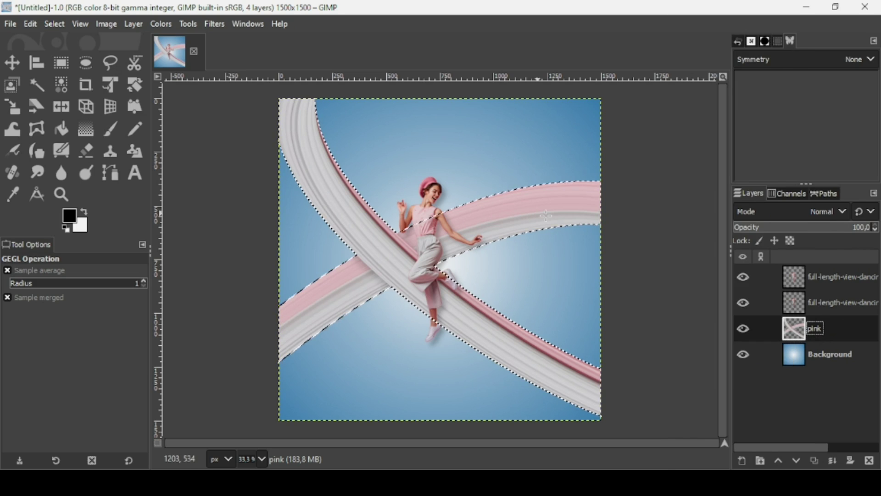
{"action": "left_click", "coordinate": [51, 24]}
{"action": "left_click", "coordinate": [64, 74]}
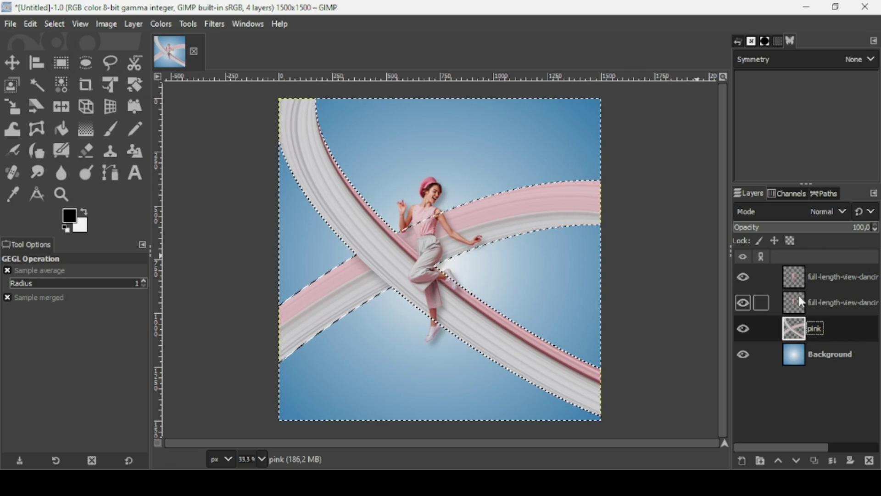
{"action": "left_click", "coordinate": [773, 303]}
{"action": "left_click", "coordinate": [744, 303]}
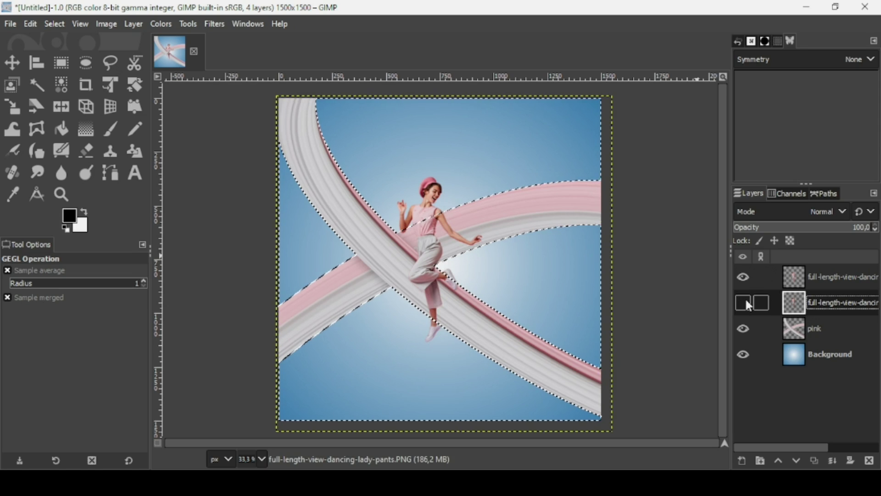
{"action": "left_click", "coordinate": [743, 302]}
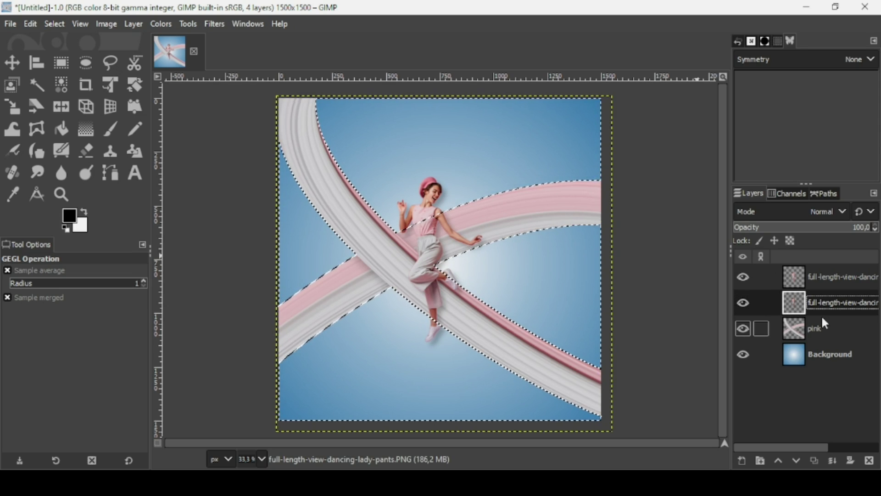
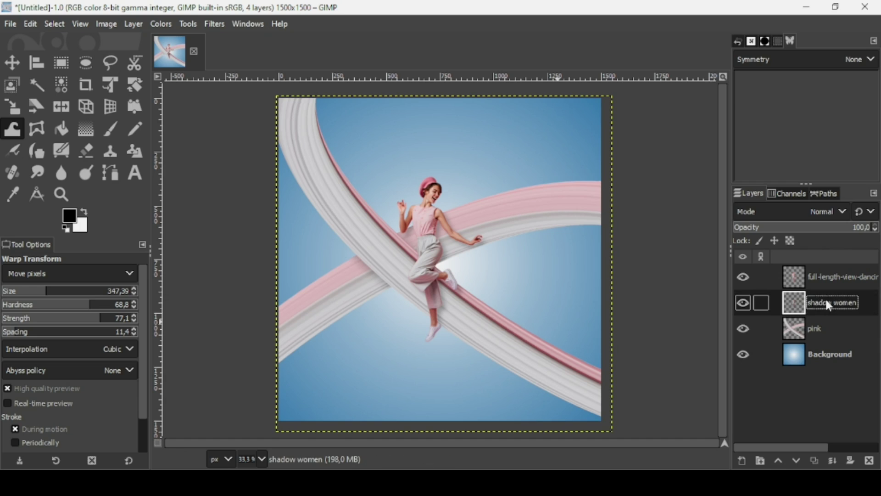
- Add a new layer above the woman and paint a soft black spot over her legs with a size 586 brush
{"action": "left_click", "coordinate": [740, 460]}
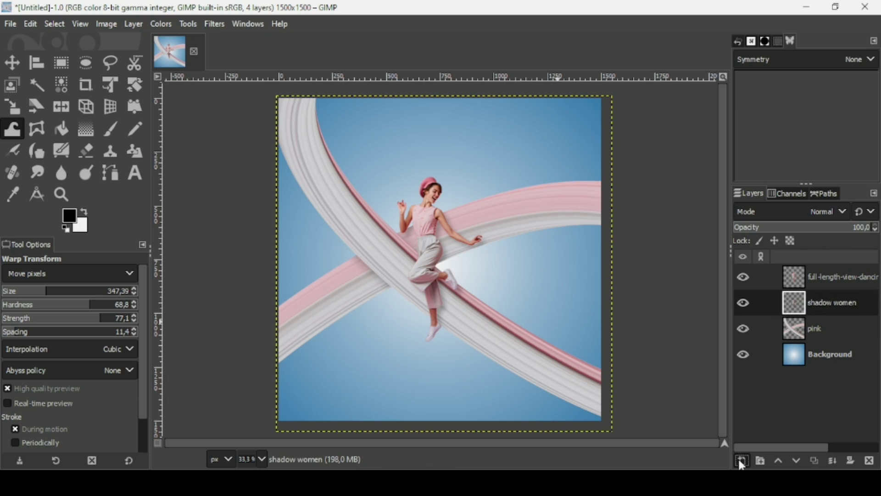
{"action": "left_click", "coordinate": [784, 442]}
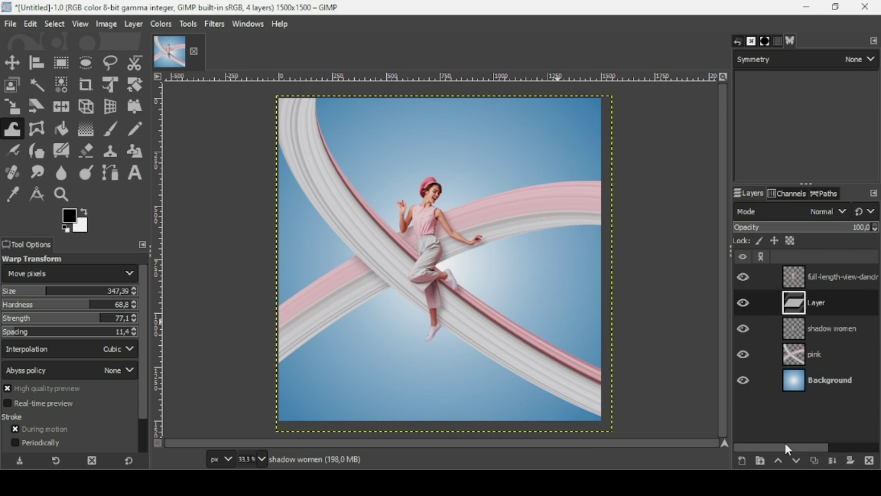
{"action": "left_click", "coordinate": [111, 129]}
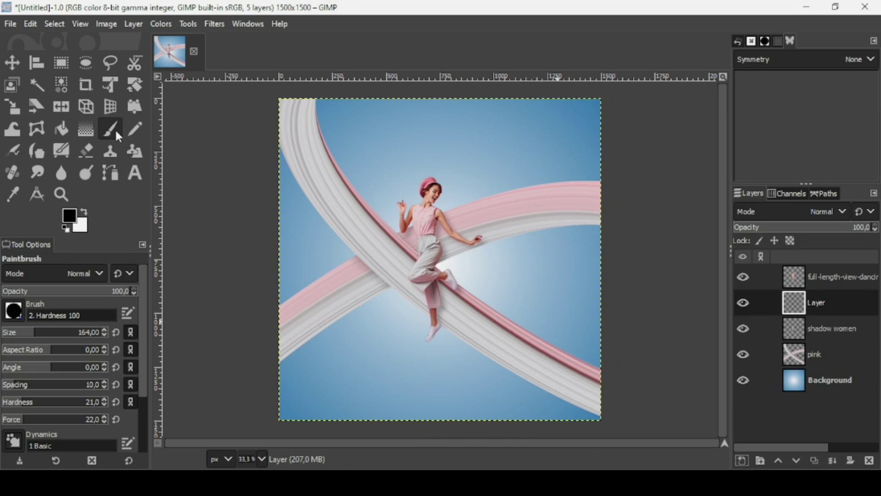
{"action": "left_click", "coordinate": [52, 338]}
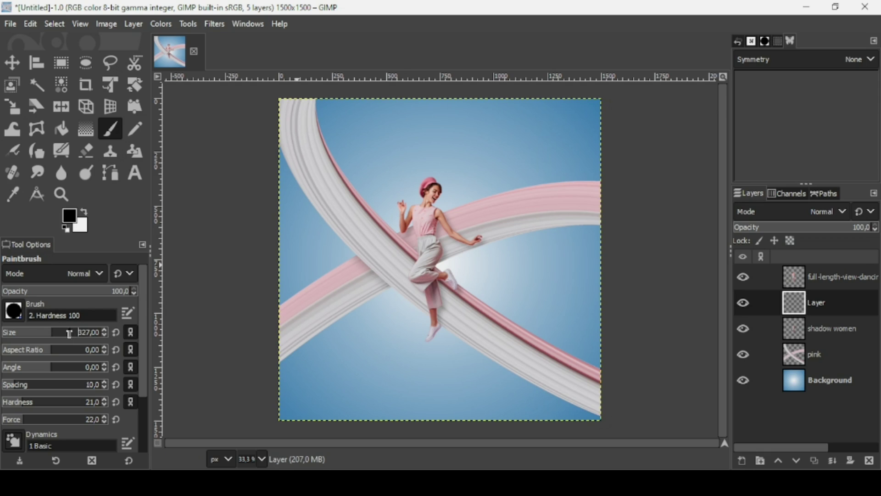
{"action": "left_click", "coordinate": [74, 339]}
{"action": "left_click", "coordinate": [778, 461]}
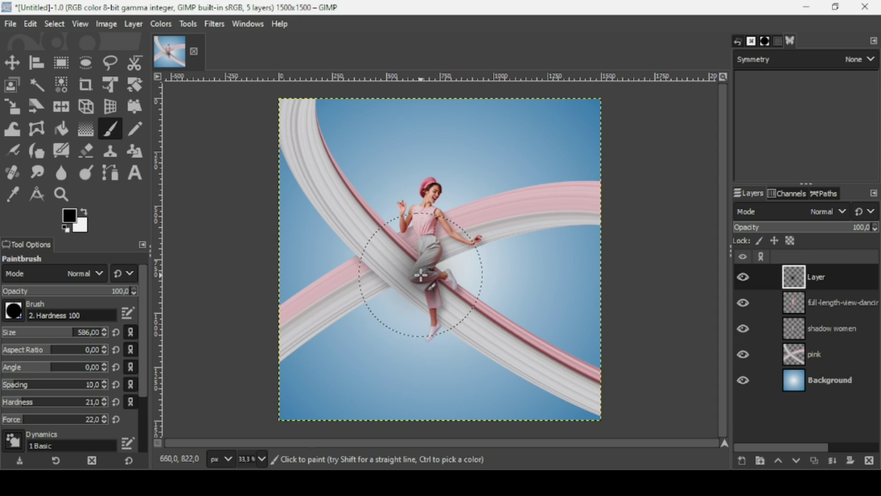
- Rename the layer with the soft black spot to "shadow bottom" and get ready to scale it
{"action": "left_click", "coordinate": [17, 113]}
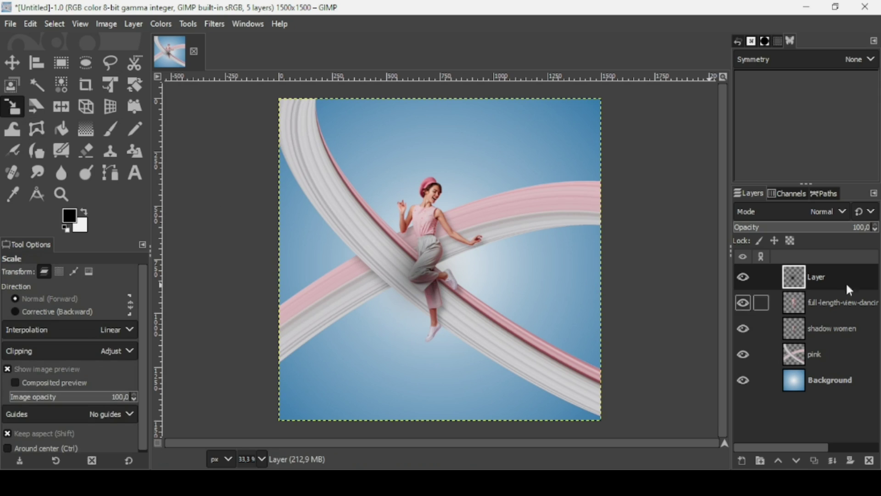
{"action": "double_click", "coordinate": [820, 279]}
{"action": "type", "text": "shadow bottom"}
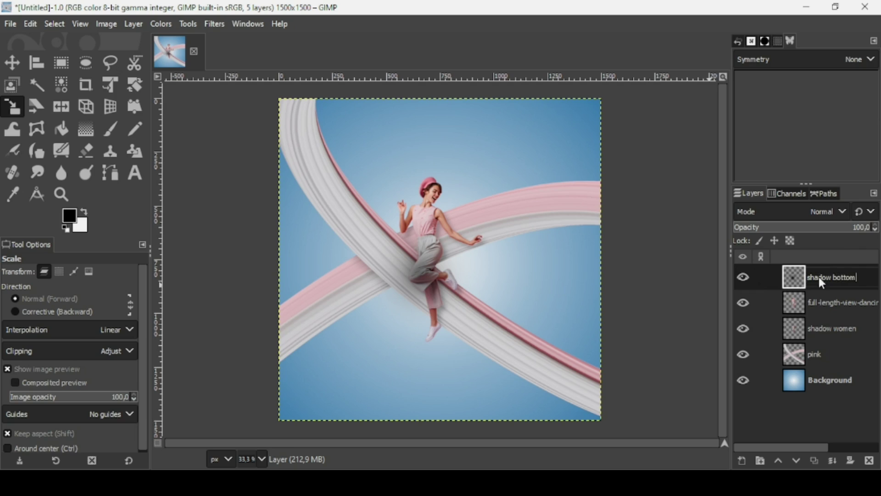
{"action": "key", "text": "Return"}
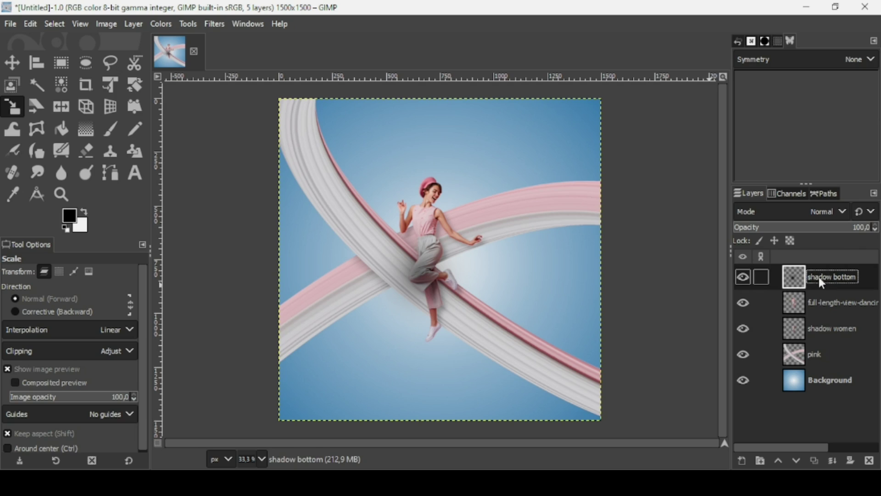
- Scale the shadow bottom layer without keeping proportions to 1641 × 222 px, forming a flat shadow under the woman's foot
{"action": "left_click", "coordinate": [428, 274]}
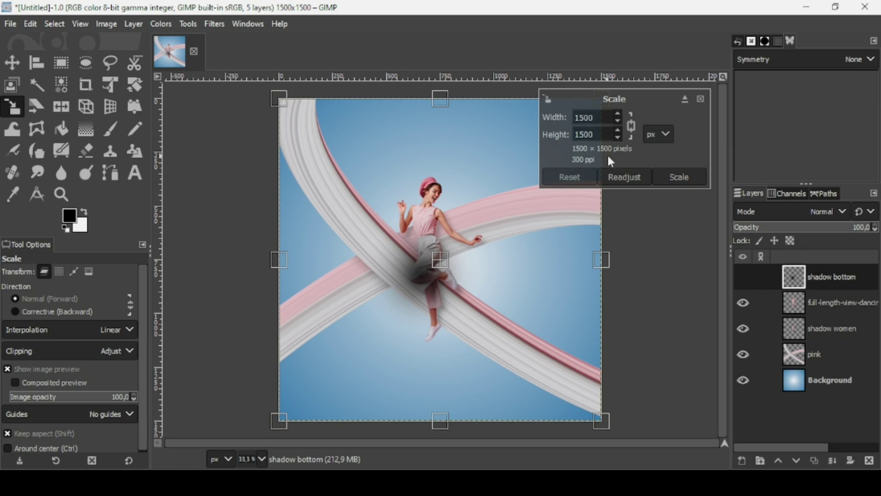
{"action": "left_click", "coordinate": [636, 132]}
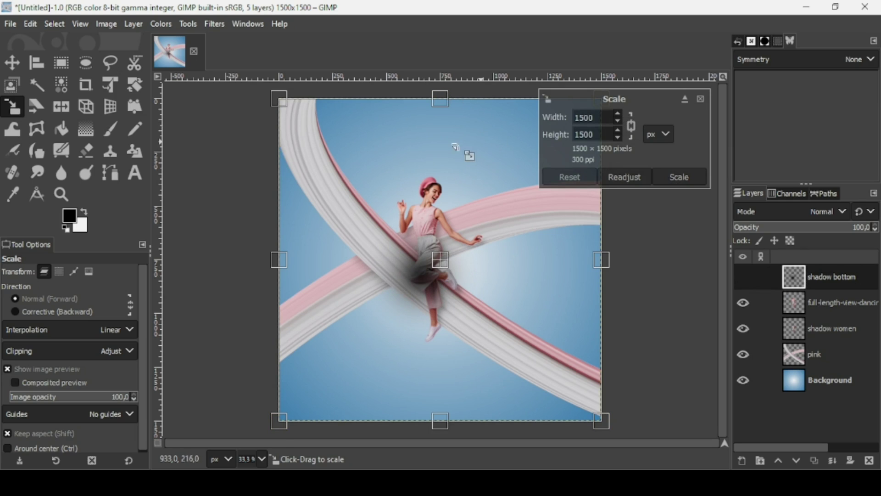
{"action": "left_click_drag", "start_coordinate": [442, 102], "coordinate": [455, 353]}
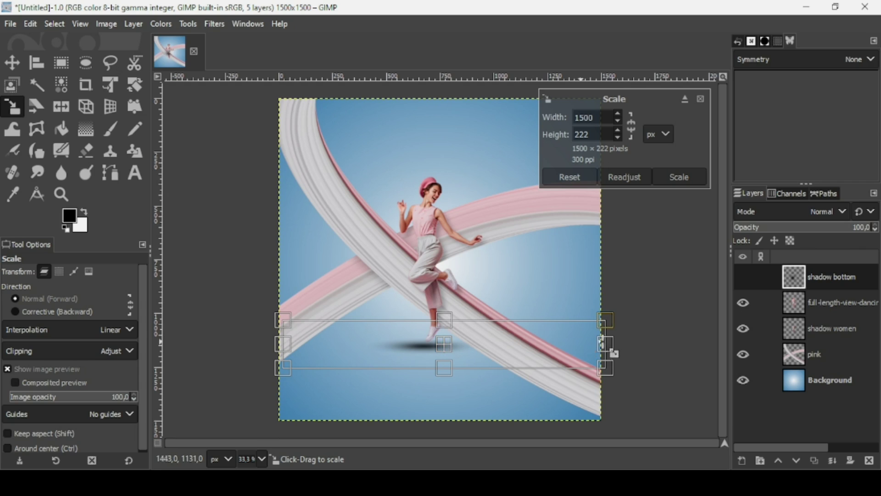
{"action": "mouse_move", "coordinate": [621, 354]}
{"action": "left_mouse_down"}
{"action": "mouse_move", "coordinate": [636, 354]}
{"action": "mouse_move", "coordinate": [626, 342]}
{"action": "left_mouse_up"}
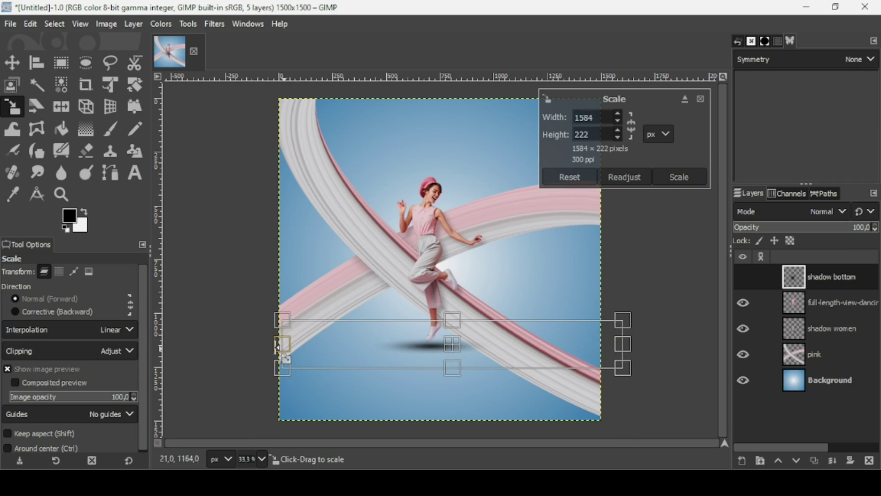
{"action": "left_click_drag", "start_coordinate": [283, 344], "coordinate": [271, 343]}
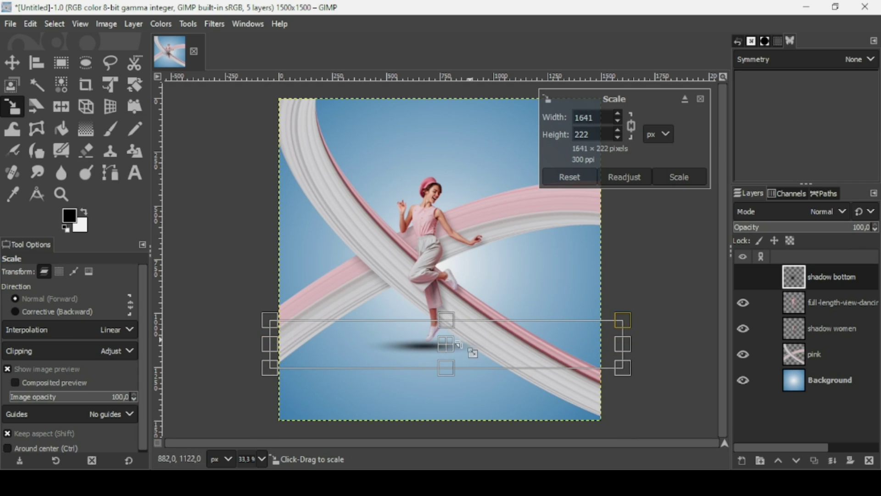
{"action": "left_click_drag", "start_coordinate": [459, 356], "coordinate": [460, 355]}
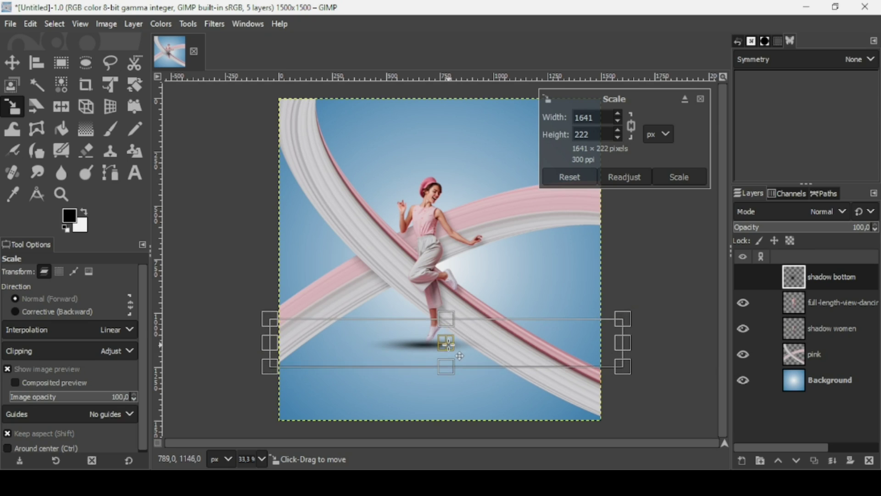
{"action": "key", "text": "Return"}
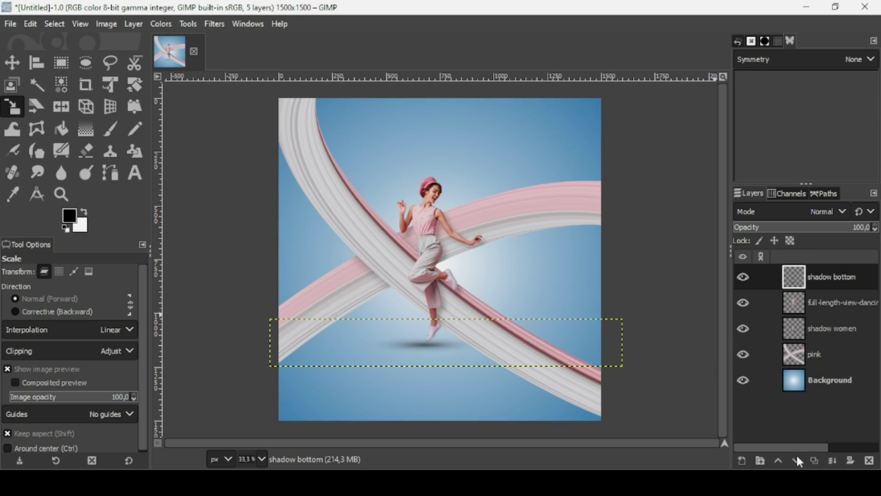
- Lower the shadow bottom layer to just above the merged ribbon layer and nudge the shadow slightly under the woman's foot
{"action": "left_click", "coordinate": [796, 462]}
{"action": "left_click", "coordinate": [796, 461]}
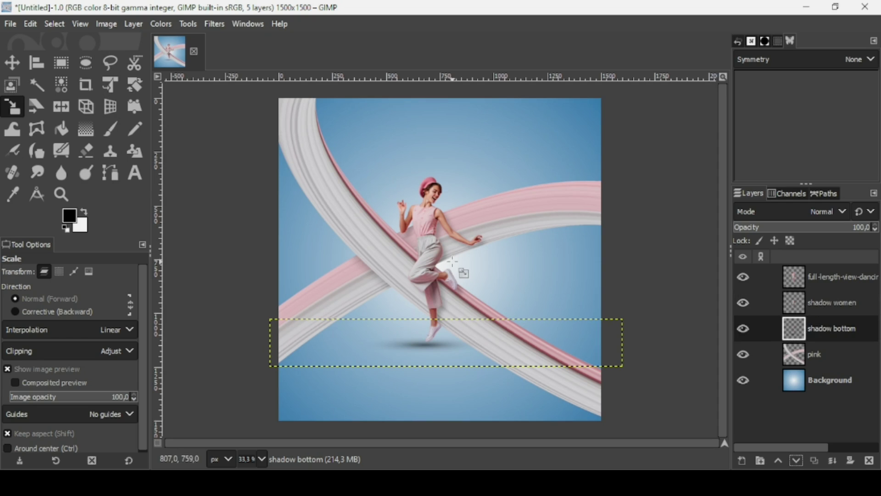
{"action": "left_click", "coordinate": [13, 65]}
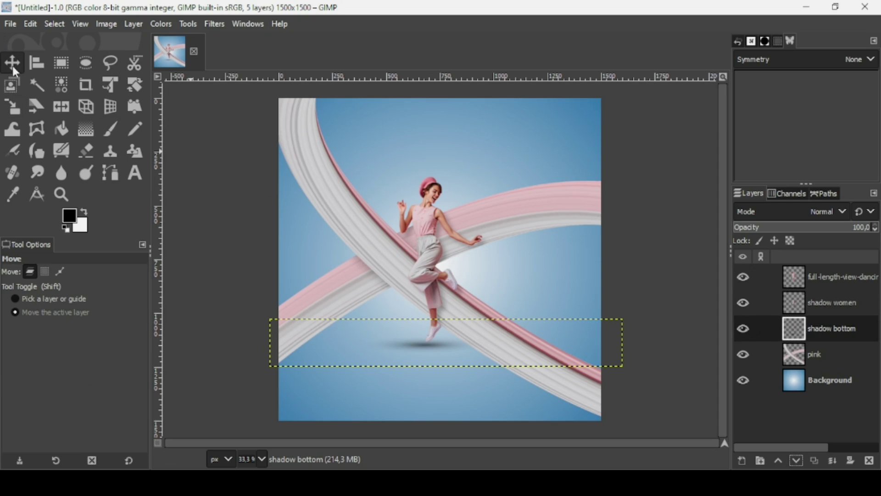
{"action": "left_click_drag", "start_coordinate": [436, 342], "coordinate": [440, 339]}
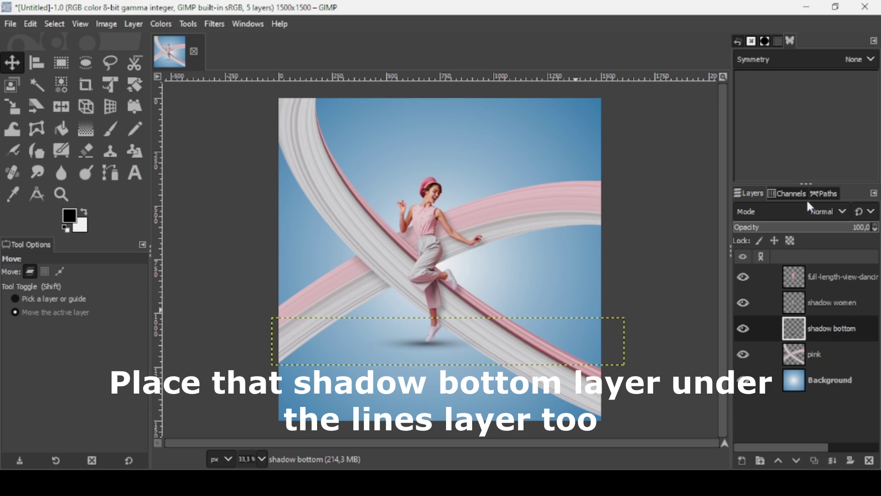
- Reduce the shadow bottom layer's opacity to 52.3 and shift the shadow slightly right under the woman's foot
{"action": "left_click_drag", "start_coordinate": [800, 232], "coordinate": [790, 233]}
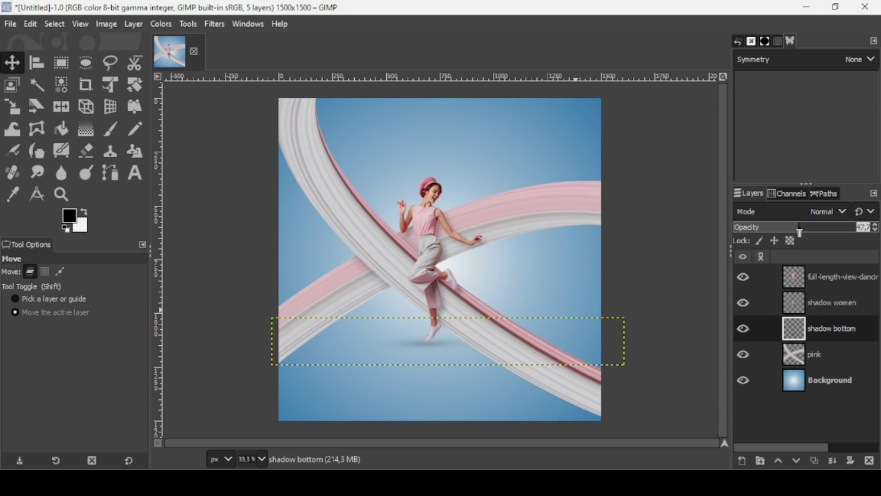
{"action": "left_click_drag", "start_coordinate": [433, 337], "coordinate": [438, 337]}
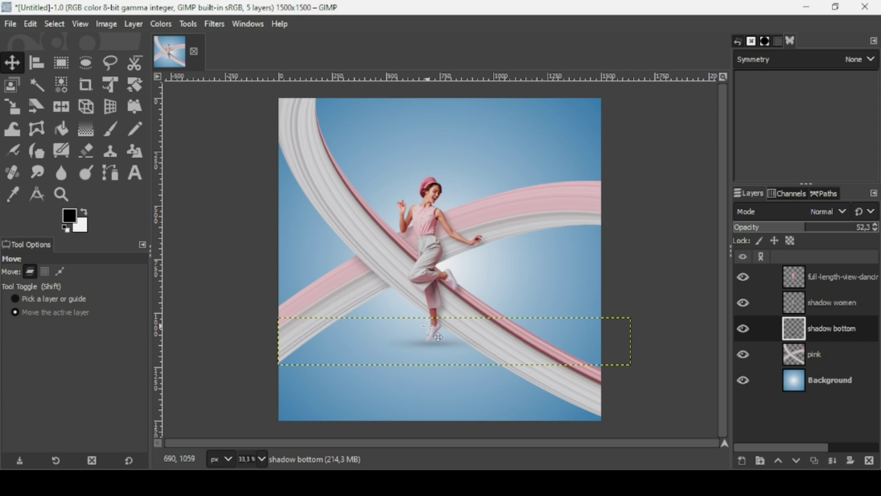
- Check the woman layer by toggling its visibility, and duplicate it
{"action": "left_click", "coordinate": [806, 275]}
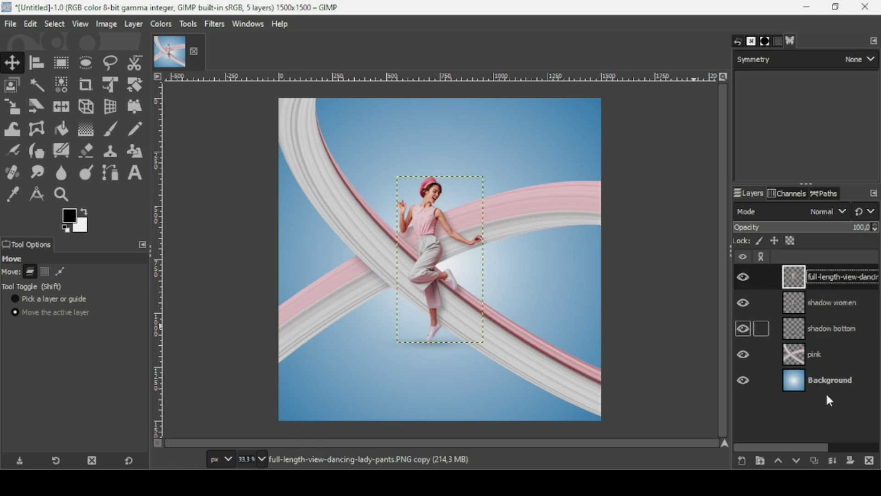
{"action": "left_click", "coordinate": [743, 277]}
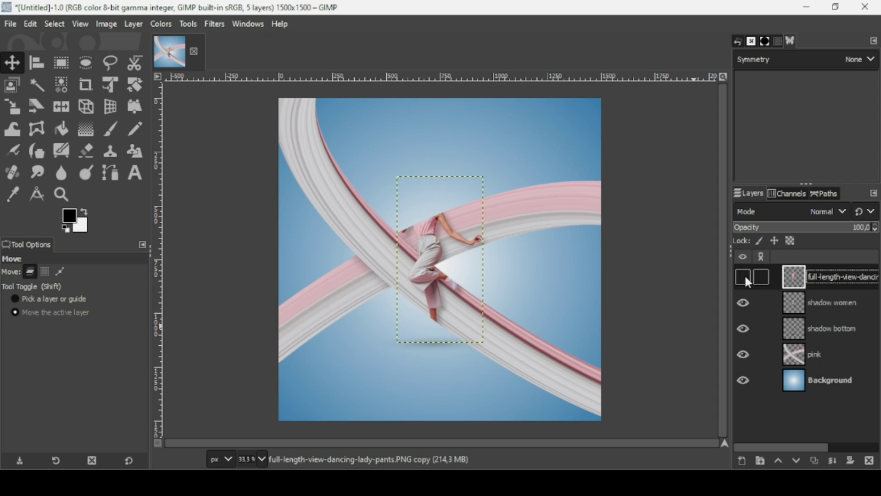
{"action": "left_click", "coordinate": [744, 276]}
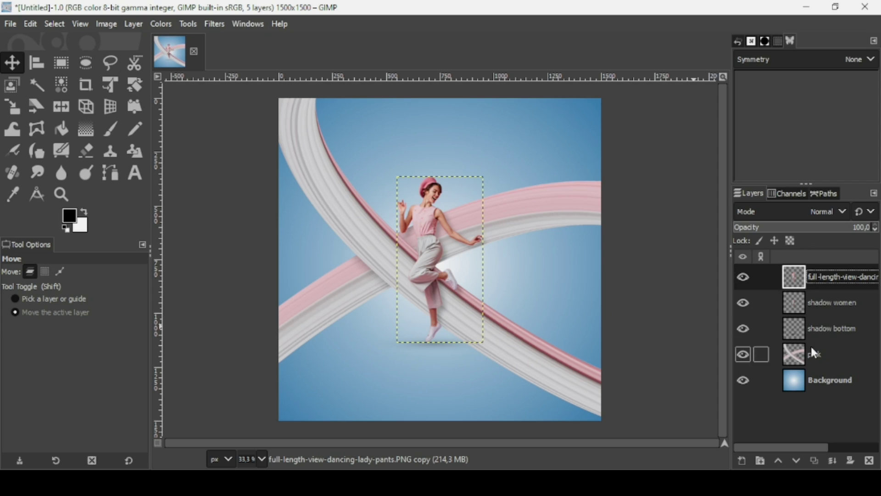
{"action": "left_click", "coordinate": [743, 276]}
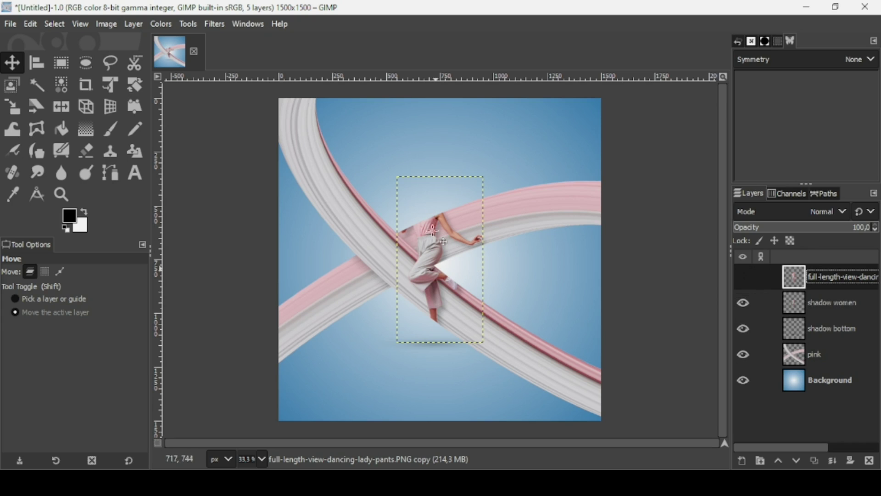
{"action": "left_click", "coordinate": [742, 277]}
{"action": "left_click", "coordinate": [813, 462]}
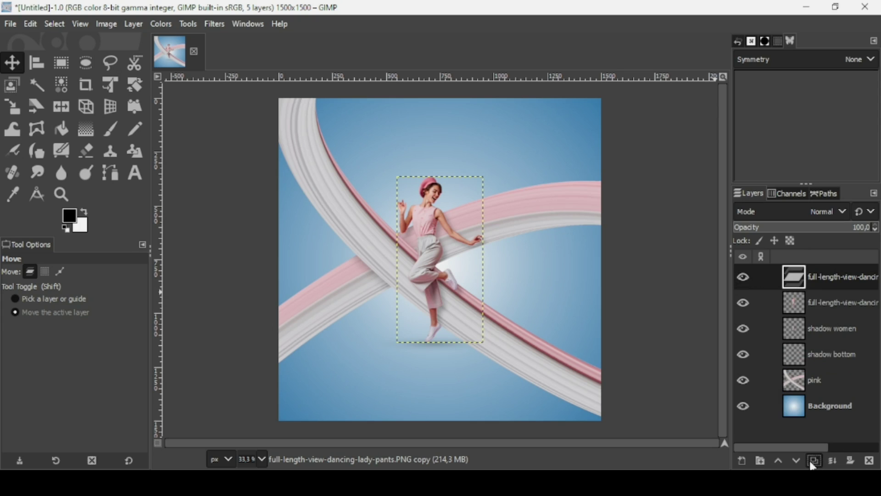
- Flip the duplicated woman layer vertically
{"action": "left_click", "coordinate": [60, 108]}
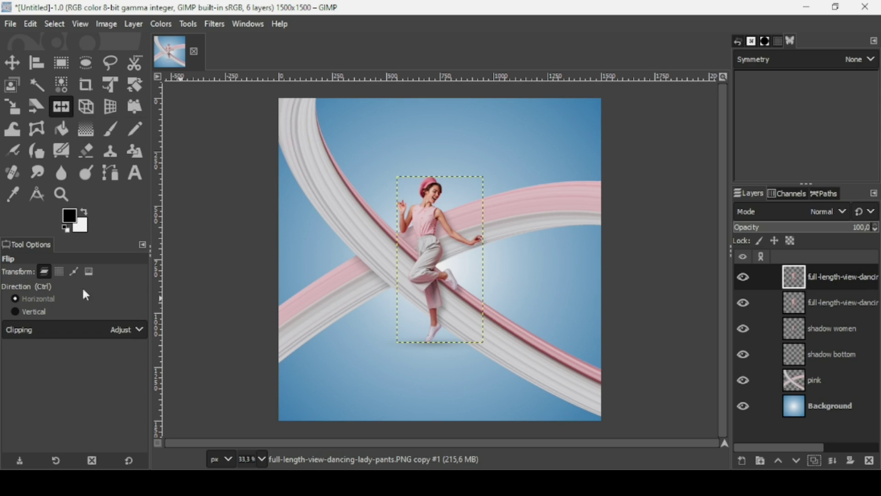
{"action": "left_click", "coordinate": [40, 312]}
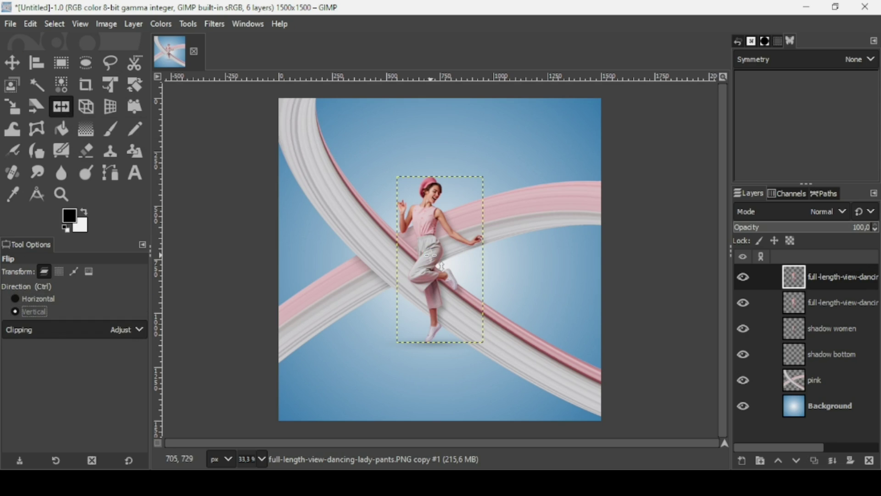
{"action": "left_click", "coordinate": [432, 256]}
- Move the flipped woman copy straight down so its foot meets the original woman's foot like a reflection
{"action": "left_click", "coordinate": [14, 64]}
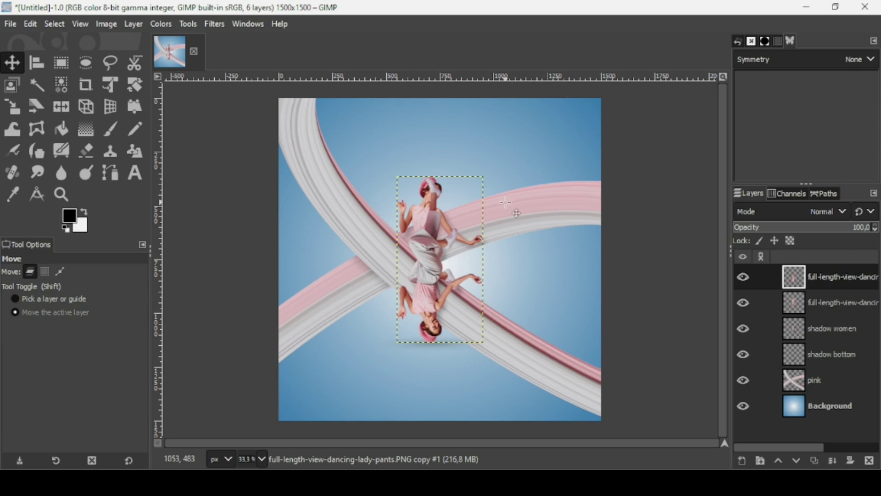
{"action": "left_click_drag", "start_coordinate": [442, 260], "coordinate": [445, 284]}
{"action": "left_click_drag", "start_coordinate": [440, 252], "coordinate": [444, 424]}
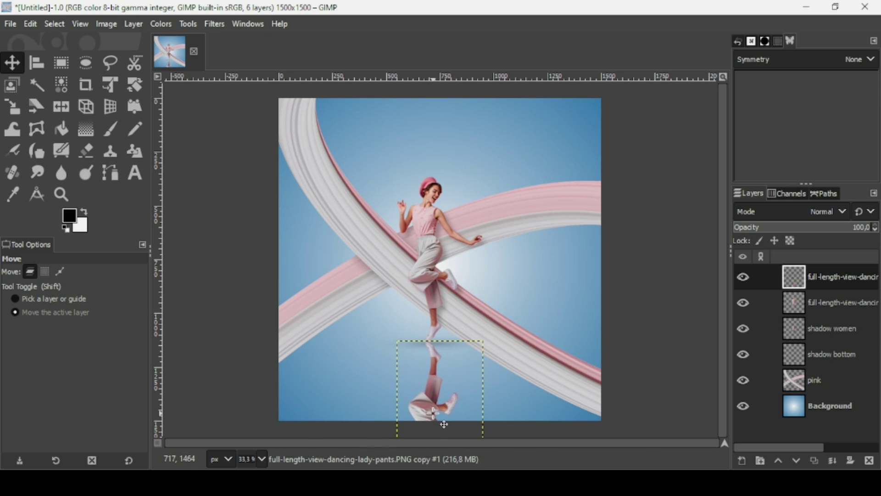
{"action": "scroll", "coordinate": [444, 425], "scroll_direction": "up", "scroll_amount": 4}
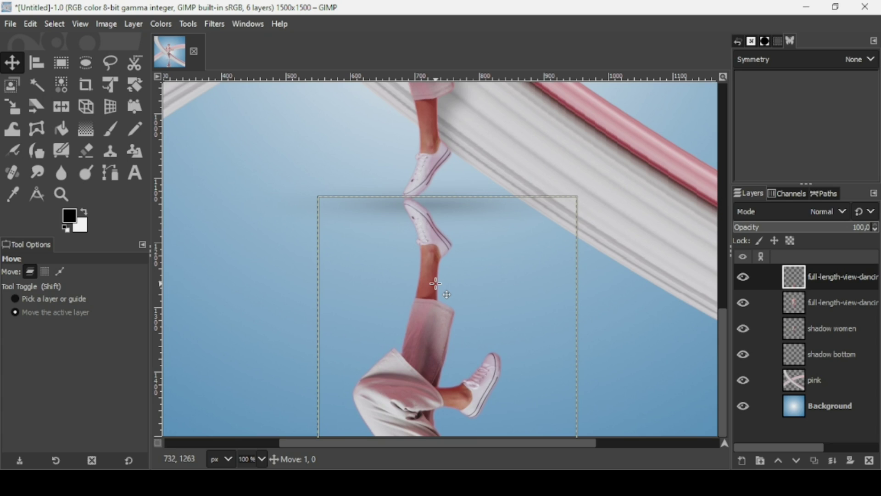
{"action": "scroll", "coordinate": [436, 283], "scroll_direction": "down", "scroll_amount": 1}
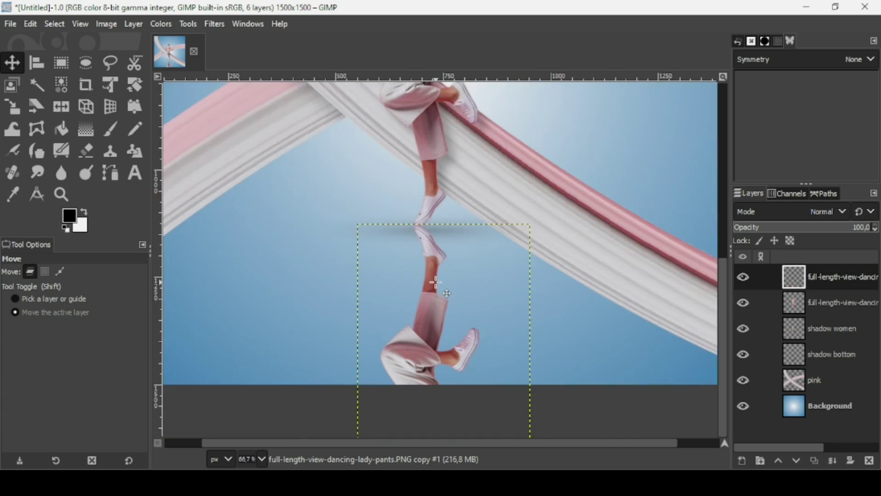
{"action": "scroll", "coordinate": [436, 283], "scroll_direction": "down", "scroll_amount": 3}
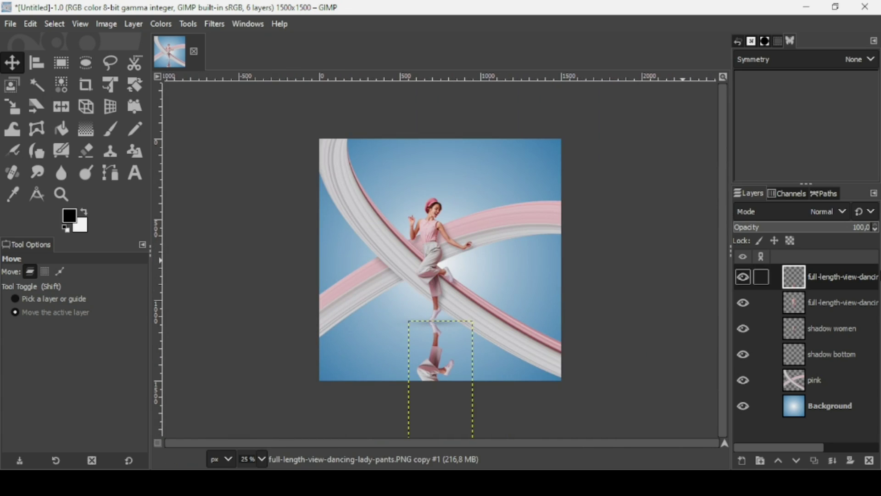
- Resize the reflection layer's boundary to the image size and nudge the reflection slightly down below the foot
{"action": "right_click", "coordinate": [804, 277]}
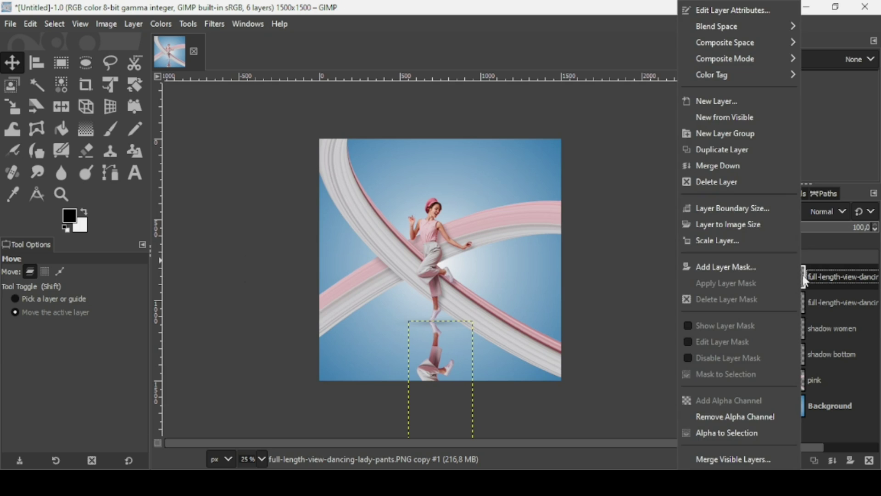
{"action": "left_click", "coordinate": [757, 223]}
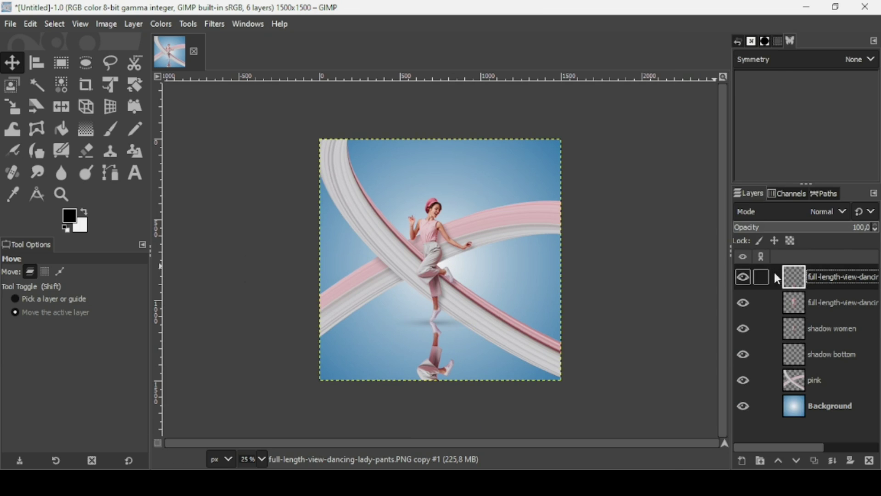
{"action": "scroll", "coordinate": [393, 379], "scroll_direction": "up", "scroll_amount": 4}
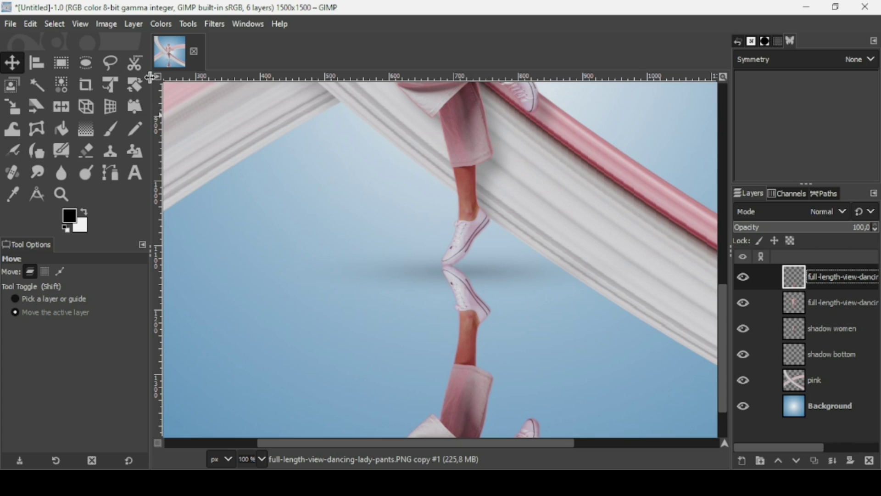
{"action": "left_click_drag", "start_coordinate": [458, 298], "coordinate": [457, 301]}
{"action": "key", "text": "shift+2"}
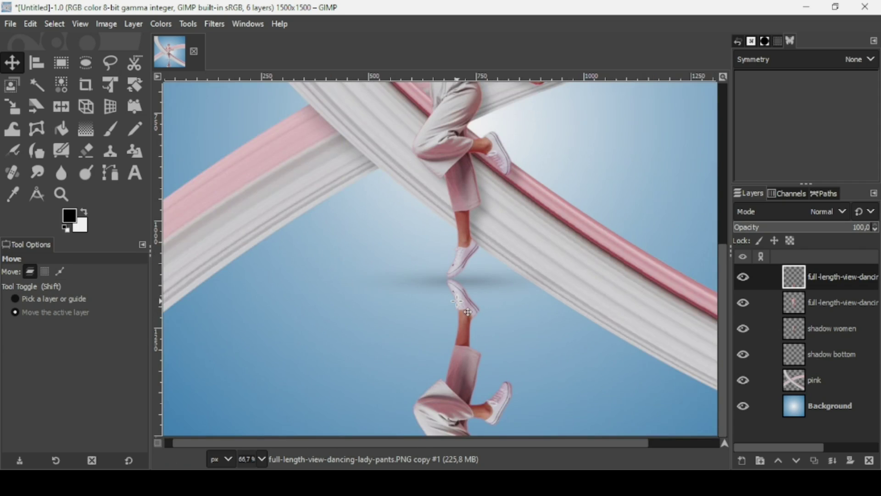
{"action": "key", "text": "minus"}
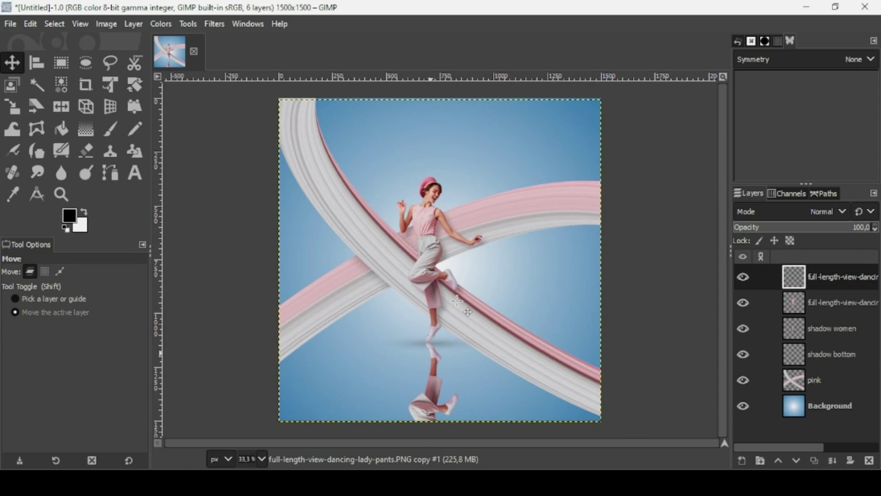
- Add a white (full opacity) layer mask to the reflection layer
{"action": "left_click", "coordinate": [795, 285]}
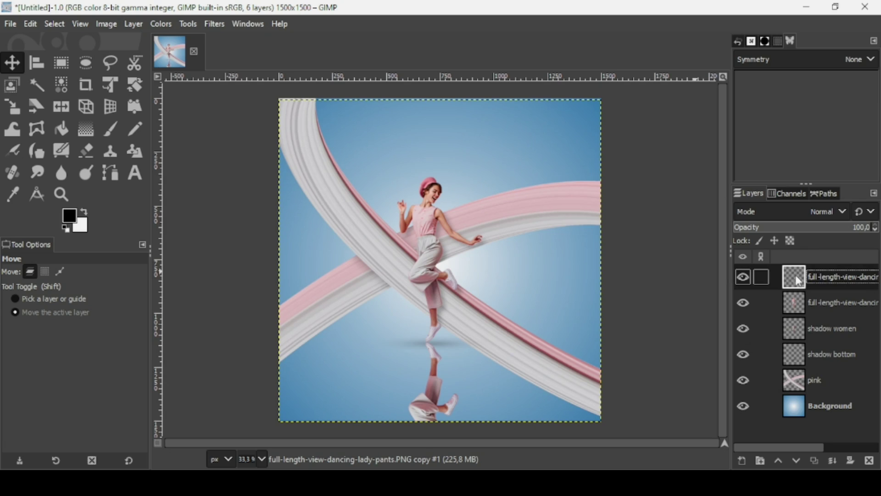
{"action": "left_click", "coordinate": [743, 277]}
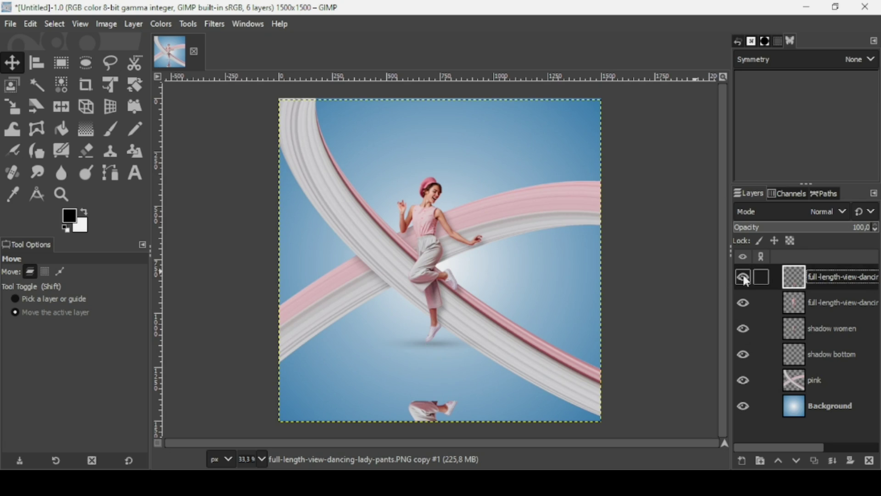
{"action": "left_click", "coordinate": [744, 277]}
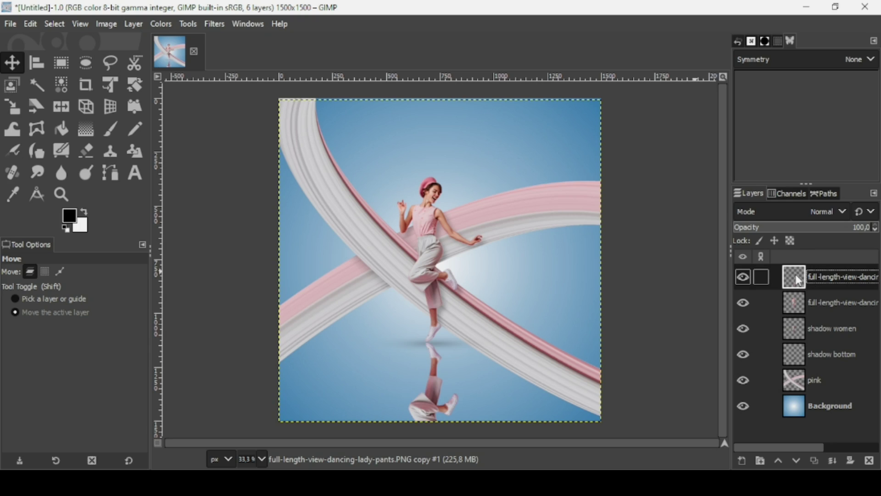
{"action": "right_click", "coordinate": [798, 280]}
{"action": "left_click", "coordinate": [764, 268]}
{"action": "left_click", "coordinate": [738, 229]}
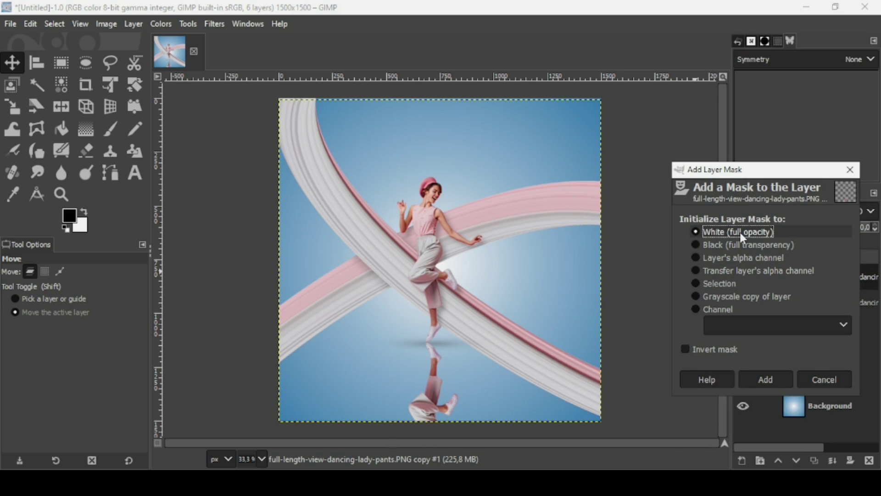
{"action": "left_click", "coordinate": [775, 380]}
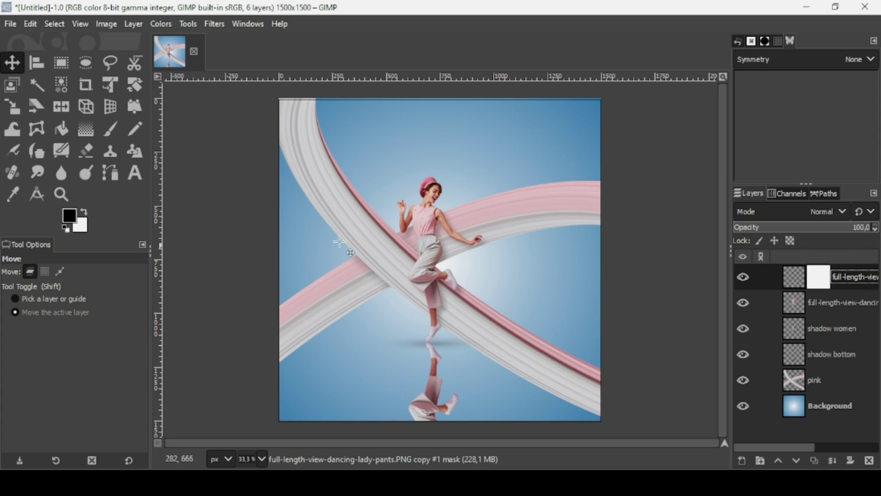
- Set up the Gradient tool with the FG to BG (RGB) gradient and a Linear shape
{"action": "left_click", "coordinate": [86, 129]}
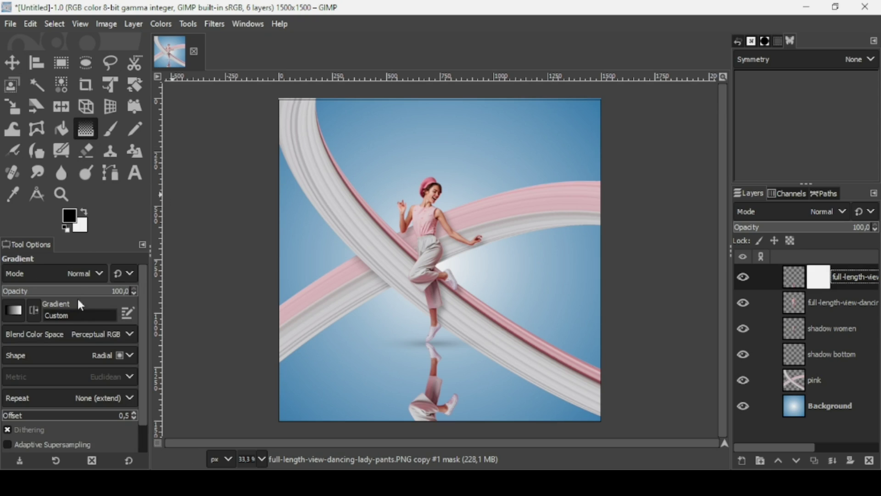
{"action": "left_click", "coordinate": [15, 311]}
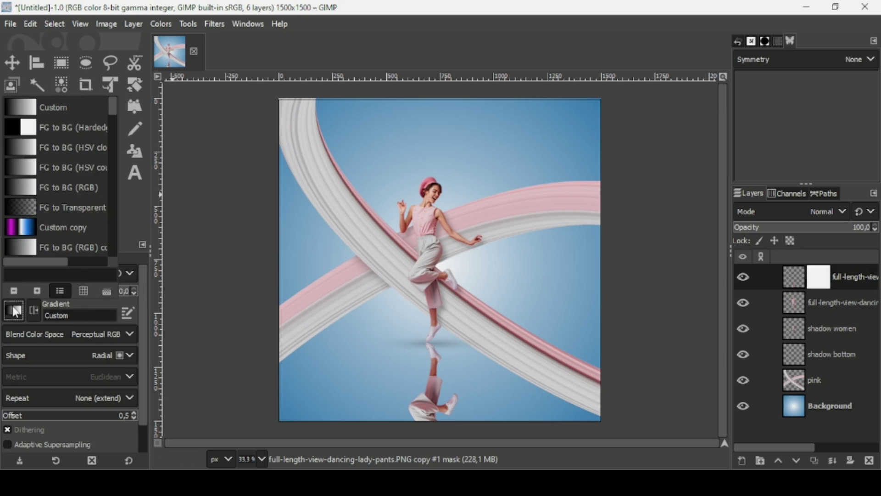
{"action": "double_click", "coordinate": [75, 188]}
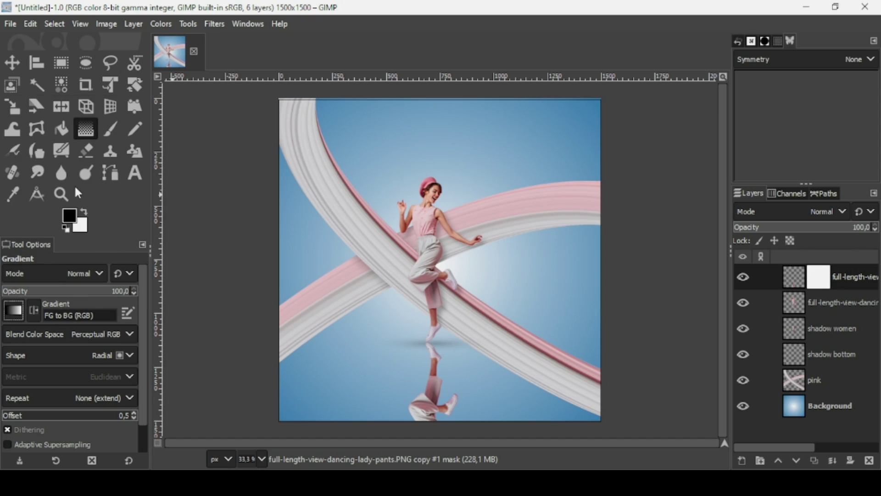
{"action": "left_click", "coordinate": [102, 354]}
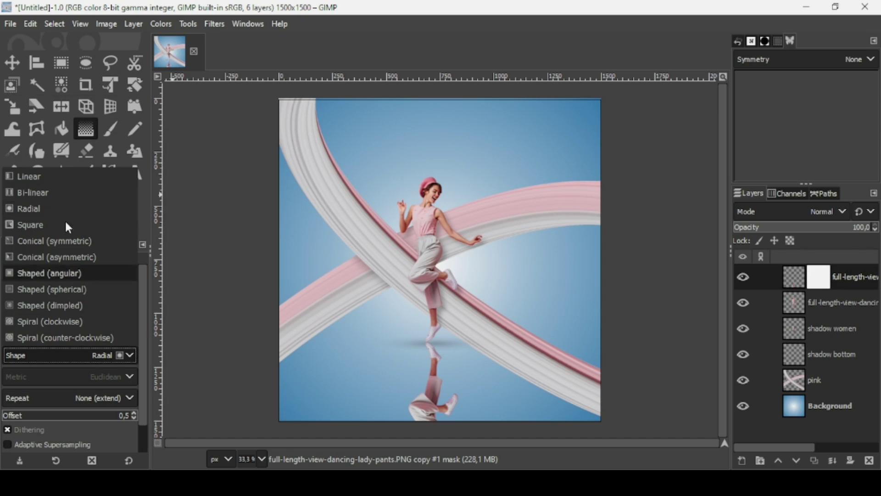
{"action": "left_click", "coordinate": [65, 176]}
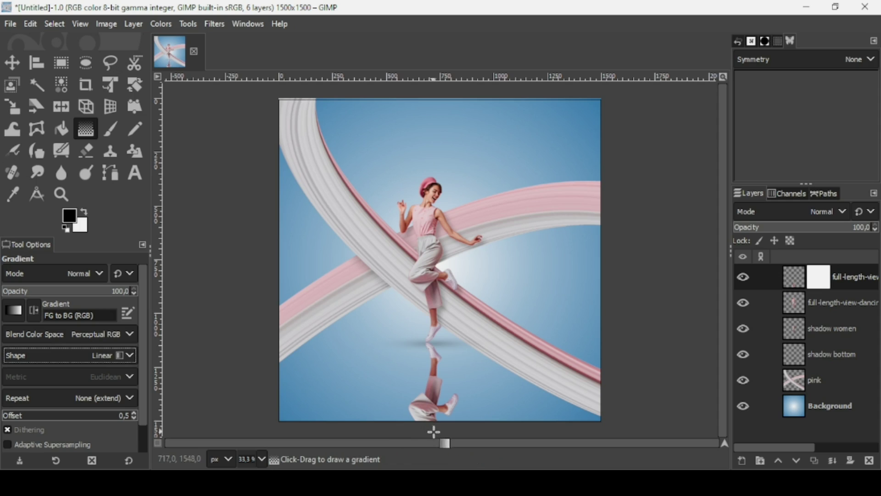
- Fade the reflection on its mask with a gradient from below the canvas to the foot, midpoint about 29, endpoint about 714, 1083
{"action": "left_click_drag", "start_coordinate": [442, 430], "coordinate": [438, 344]}
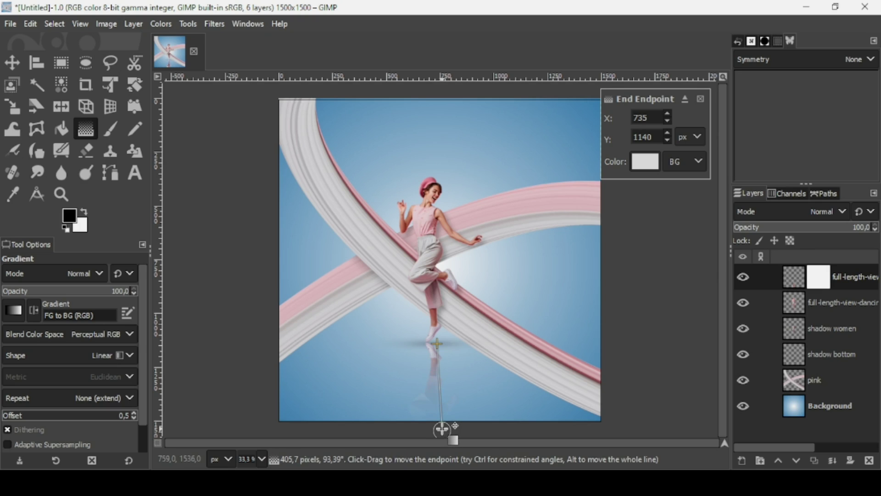
{"action": "left_click", "coordinate": [442, 429]}
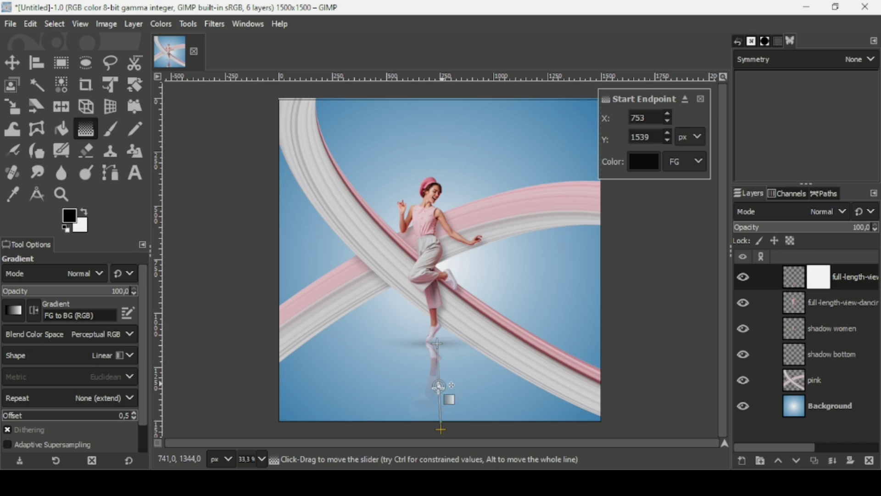
{"action": "left_click", "coordinate": [438, 400]}
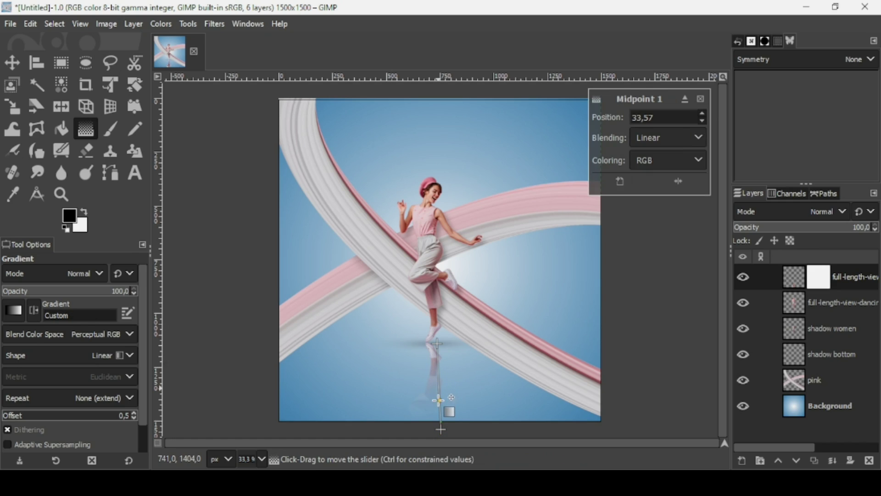
{"action": "left_click_drag", "start_coordinate": [439, 401], "coordinate": [439, 404]}
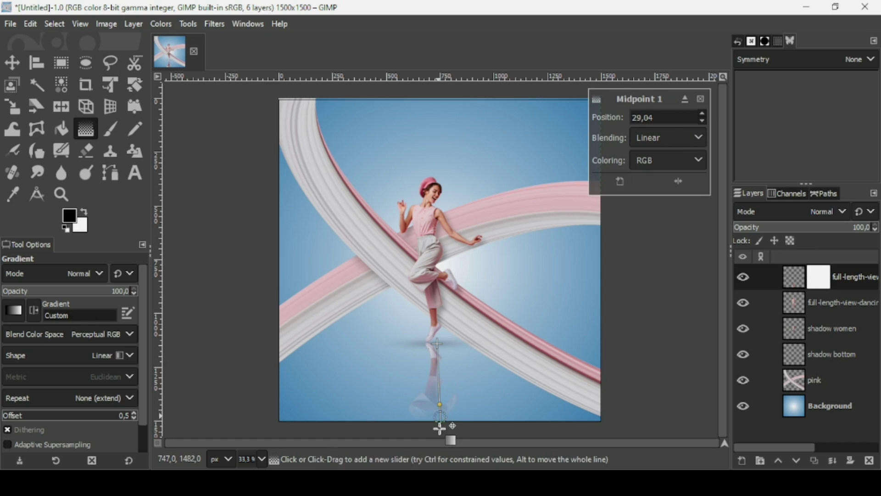
{"action": "left_click", "coordinate": [440, 428]}
{"action": "left_click_drag", "start_coordinate": [437, 344], "coordinate": [432, 332]}
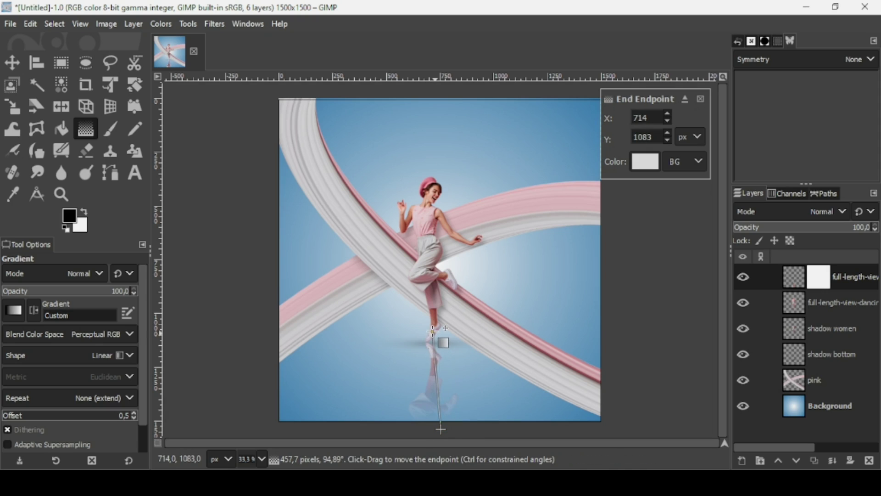
{"action": "left_click", "coordinate": [436, 264]}
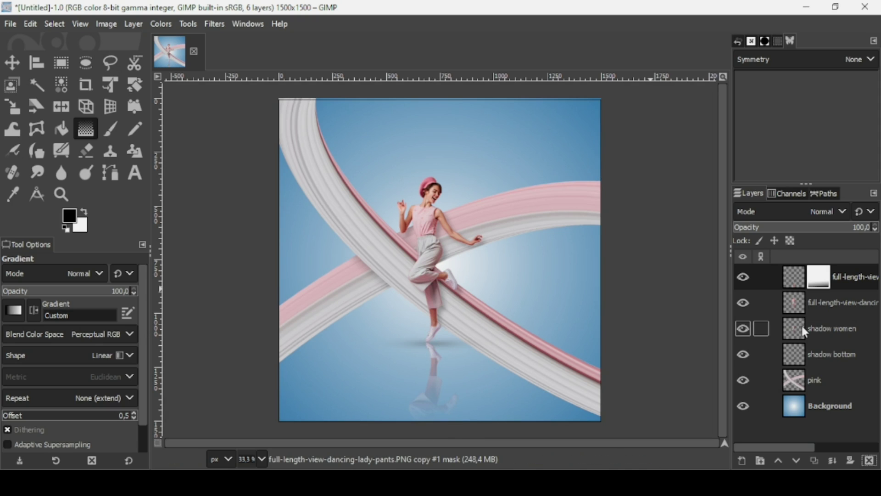
- Recolour the Background layer from blue to pinkish red with Hue-Saturation, using hue 150.4, lightness 8.5 and saturation 43.3
{"action": "left_click", "coordinate": [743, 405]}
{"action": "left_click", "coordinate": [743, 405]}
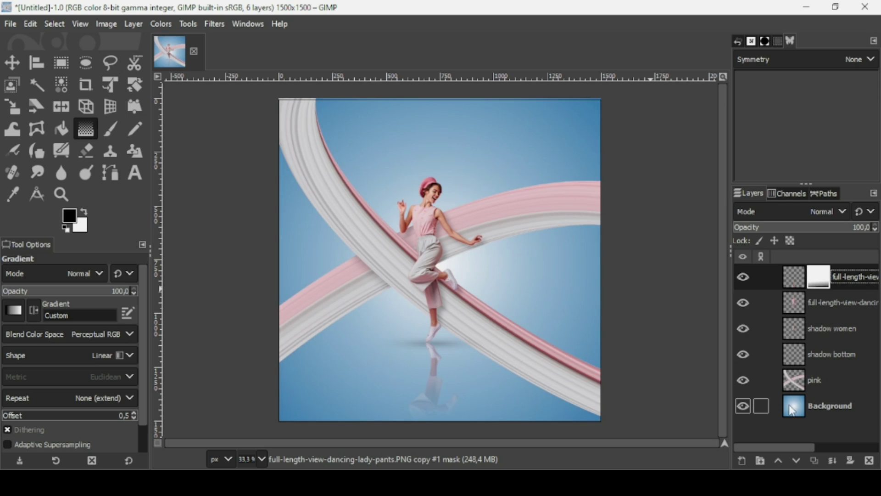
{"action": "left_click", "coordinate": [793, 408]}
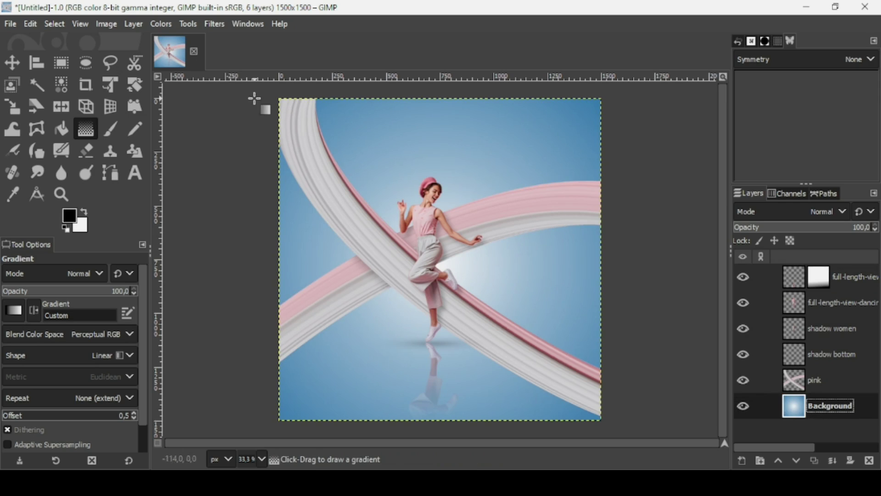
{"action": "left_click", "coordinate": [160, 24]}
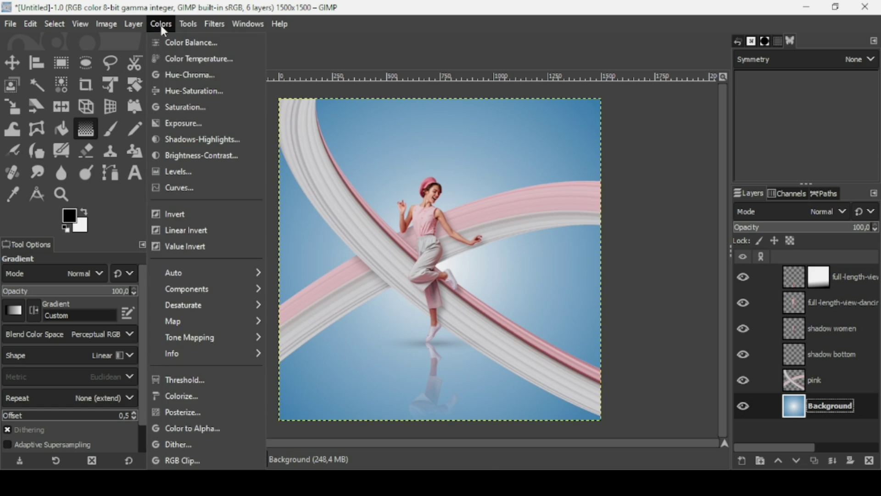
{"action": "left_click", "coordinate": [182, 91]}
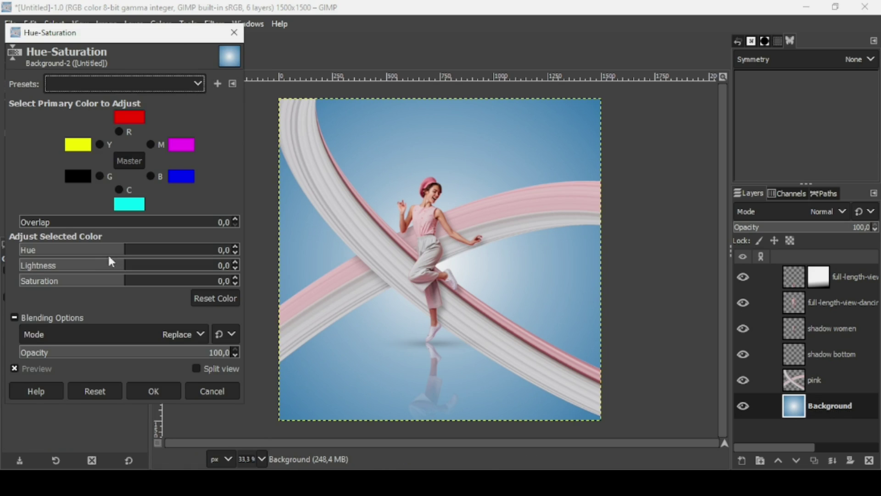
{"action": "left_click_drag", "start_coordinate": [96, 254], "coordinate": [24, 250]}
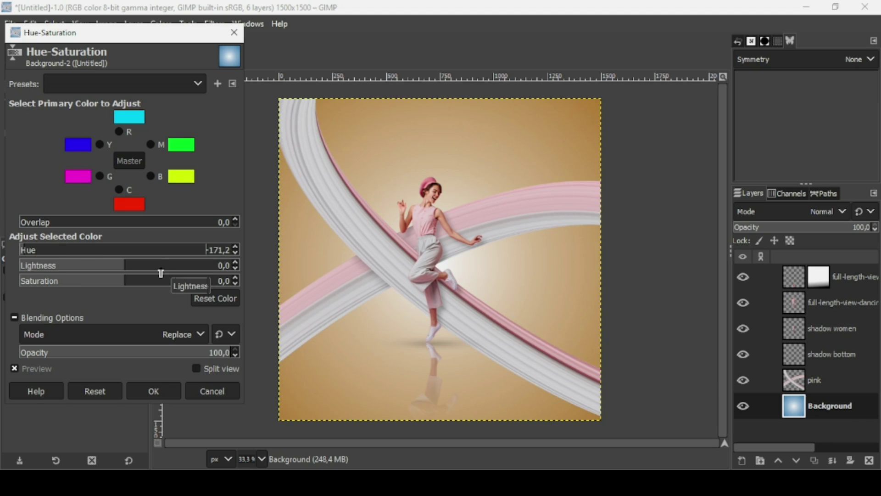
{"action": "left_click_drag", "start_coordinate": [174, 268], "coordinate": [132, 271]}
{"action": "left_click_drag", "start_coordinate": [153, 283], "coordinate": [171, 284]}
{"action": "left_click", "coordinate": [148, 251]}
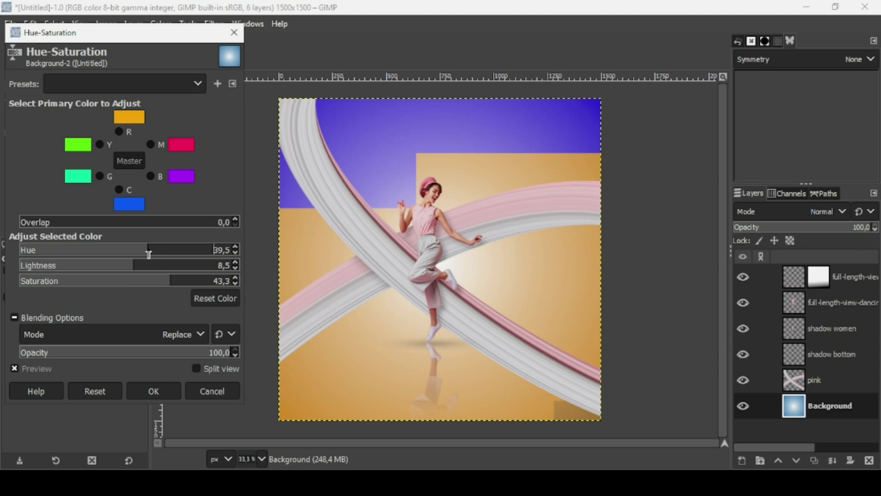
{"action": "left_click_drag", "start_coordinate": [163, 252], "coordinate": [229, 257]}
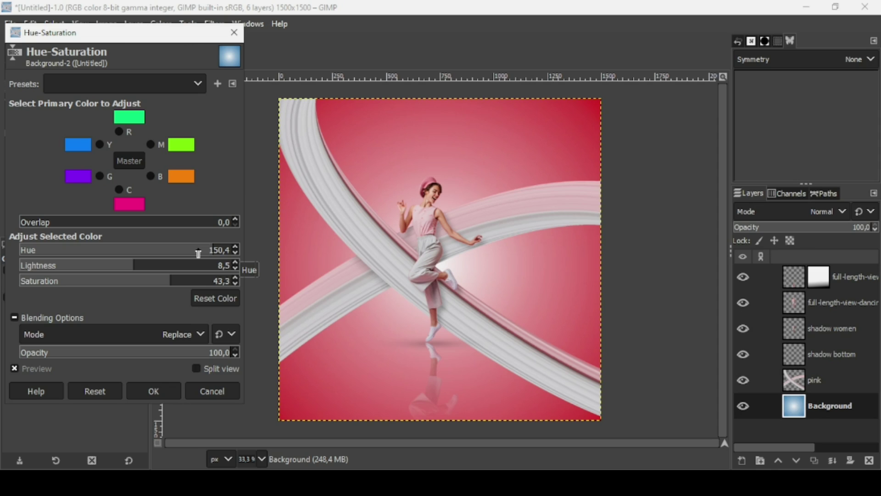
{"action": "left_click", "coordinate": [163, 389]}
- Create a new layer from the visible image above the masked reflection layer
{"action": "left_click", "coordinate": [787, 285]}
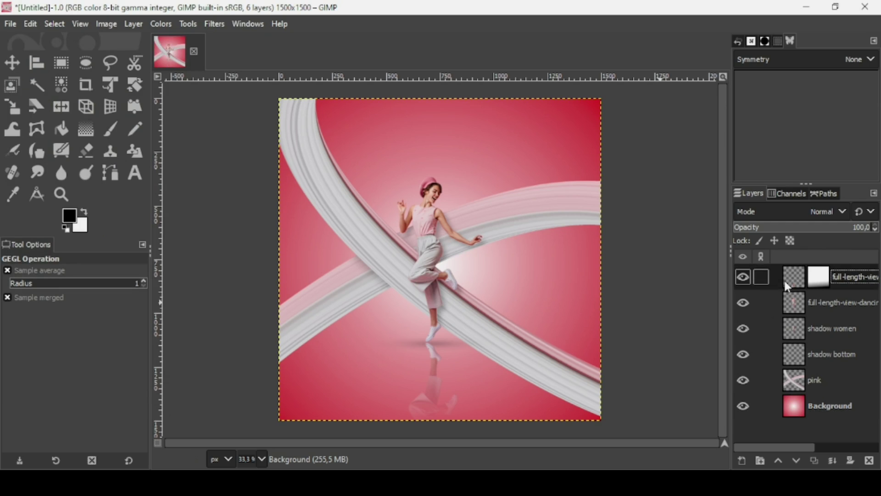
{"action": "right_click", "coordinate": [787, 283]}
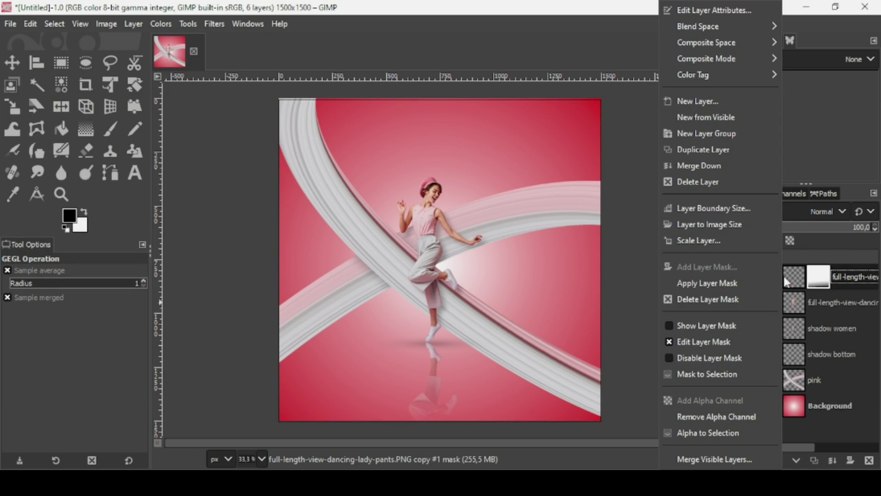
{"action": "left_click", "coordinate": [721, 117]}
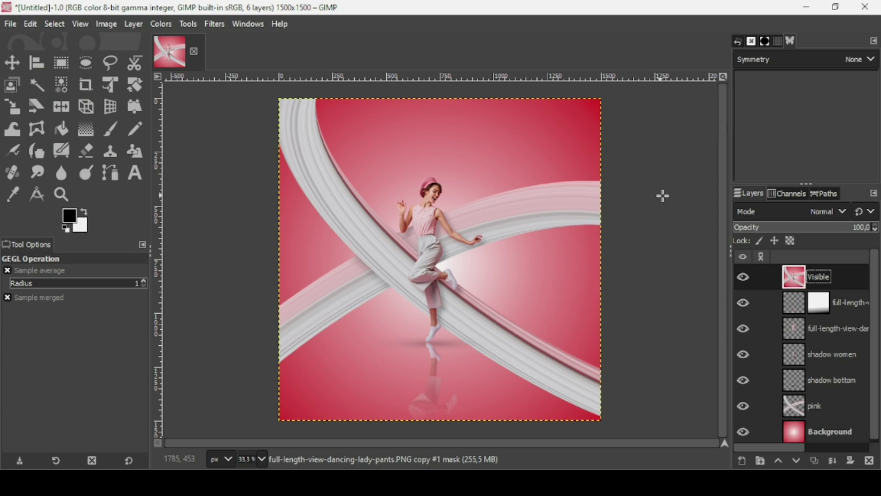